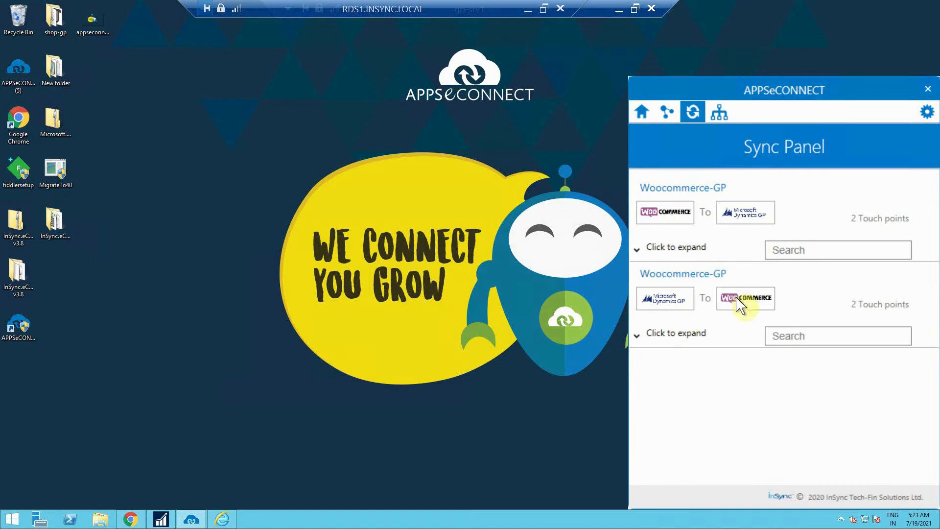
# Expand both Woocommerce-GP connections and scroll down to reveal the ITEM ADD and INVENTORY ADD syncs
pyautogui.click(637, 251)
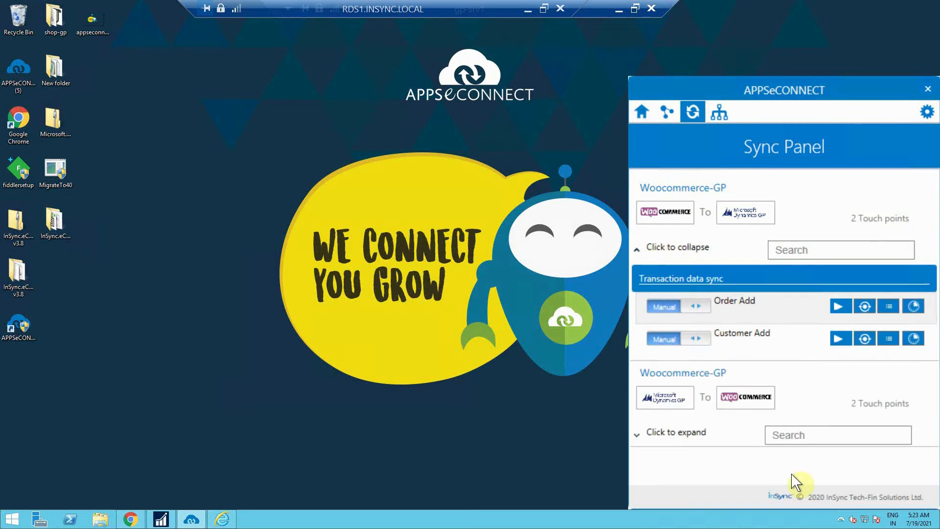
pyautogui.click(637, 435)
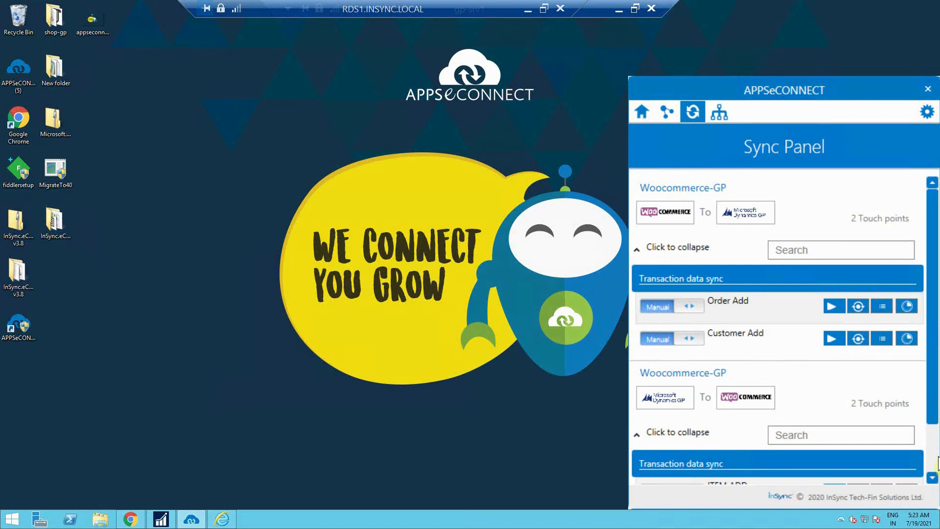
pyautogui.click(936, 447)
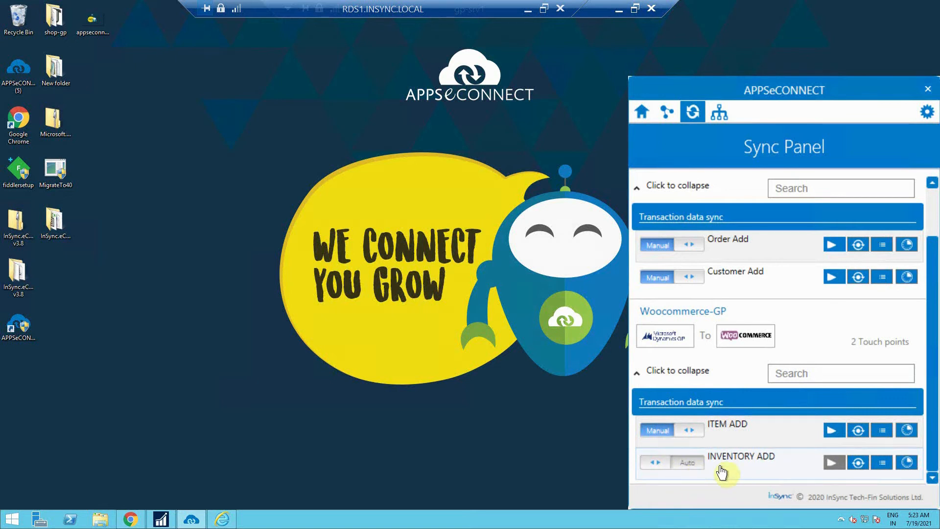
pyautogui.click(906, 462)
pyautogui.click(915, 282)
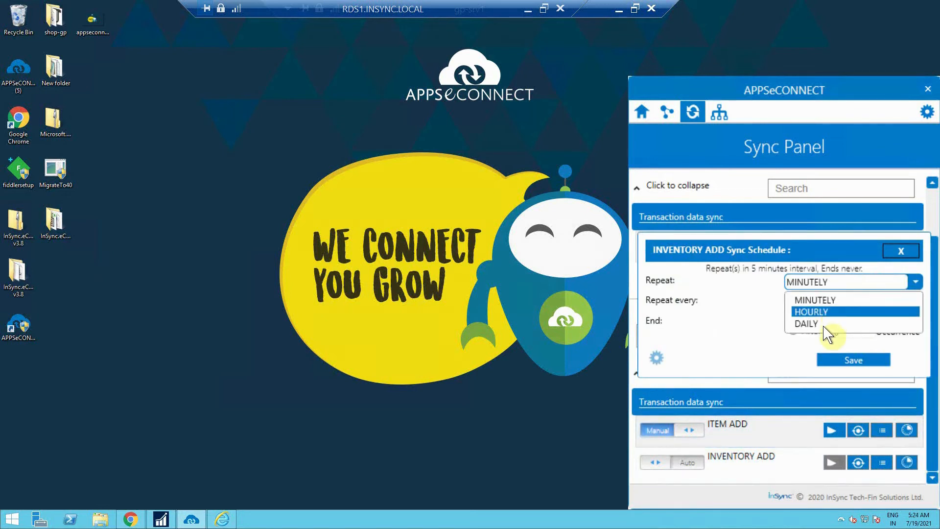
pyautogui.click(733, 294)
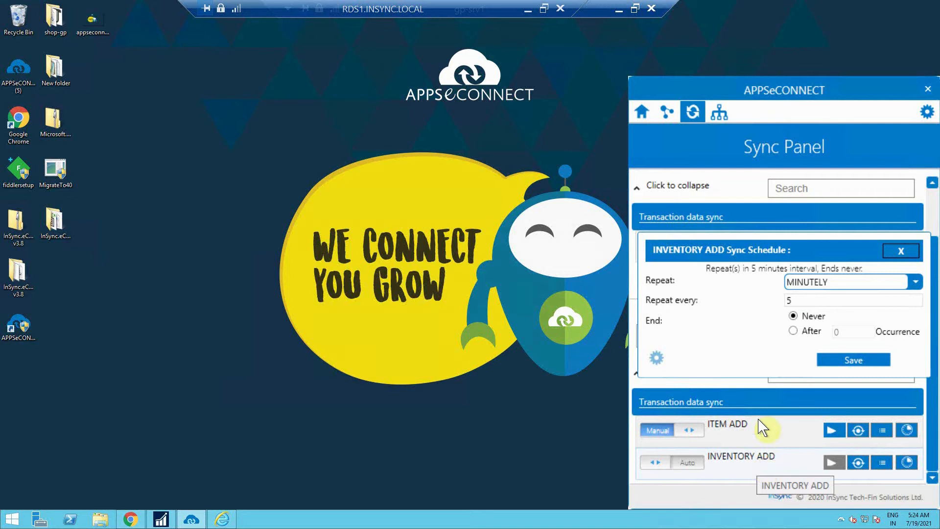
pyautogui.click(903, 253)
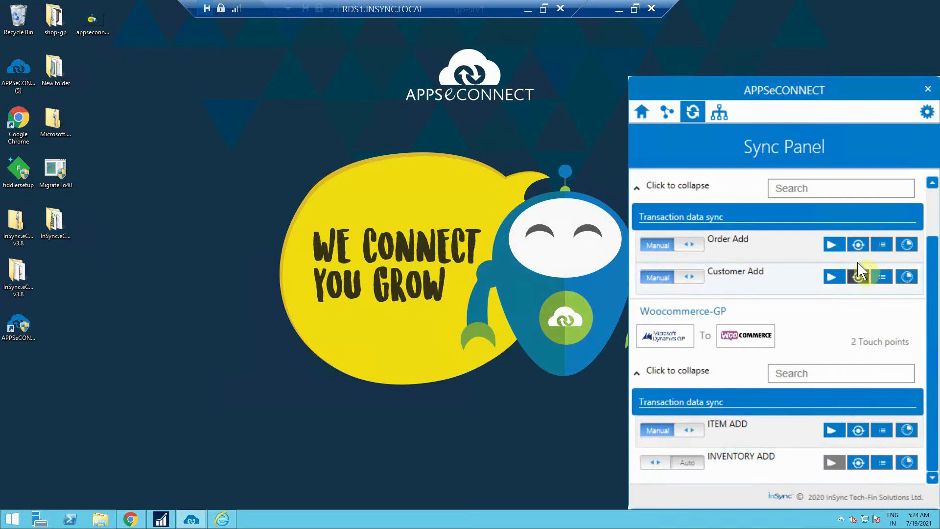
# Check Customer Add's transaction history, then view its log file with the TimeStamp column widened
pyautogui.click(857, 277)
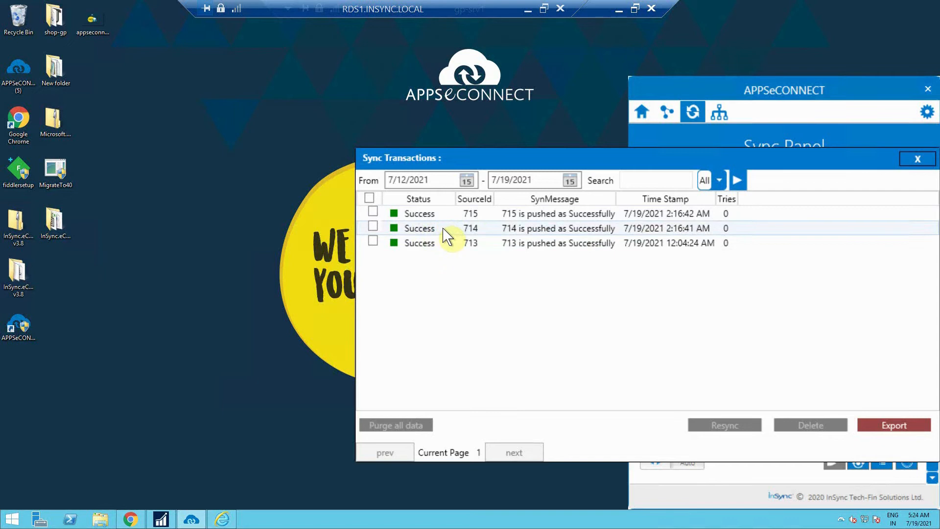
pyautogui.click(918, 160)
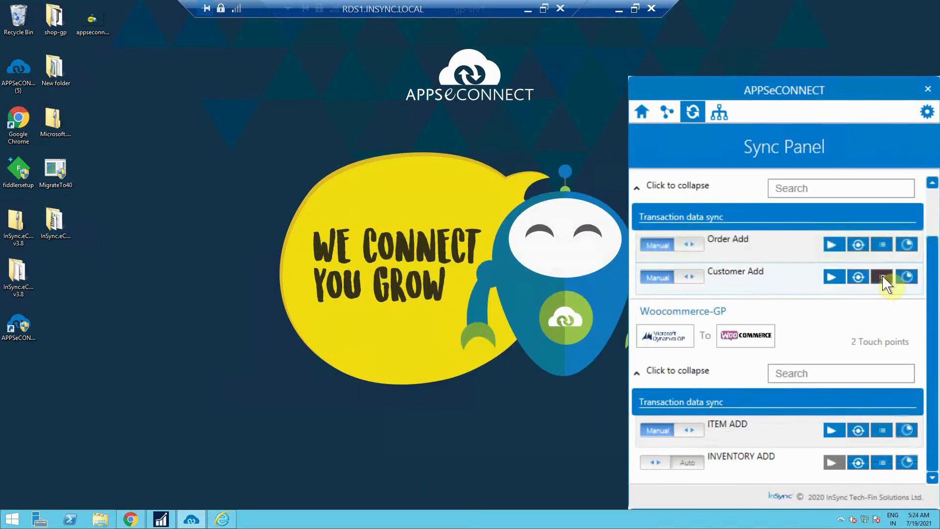
pyautogui.click(882, 277)
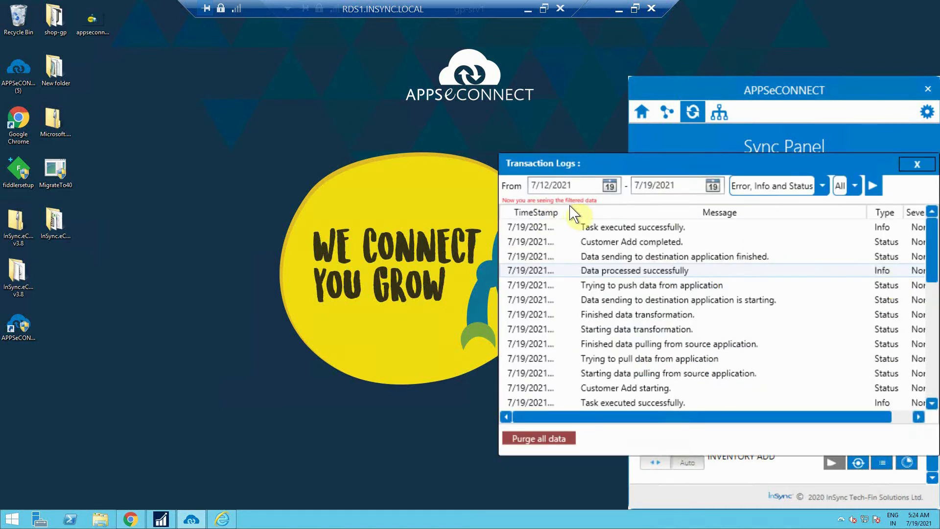
pyautogui.moveTo(570, 209); pyautogui.dragTo(637, 214)
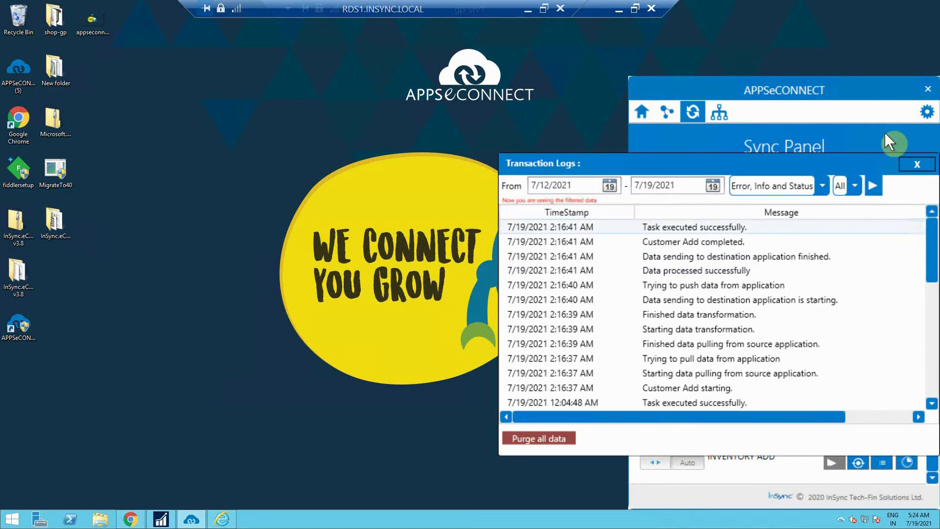
pyautogui.click(919, 163)
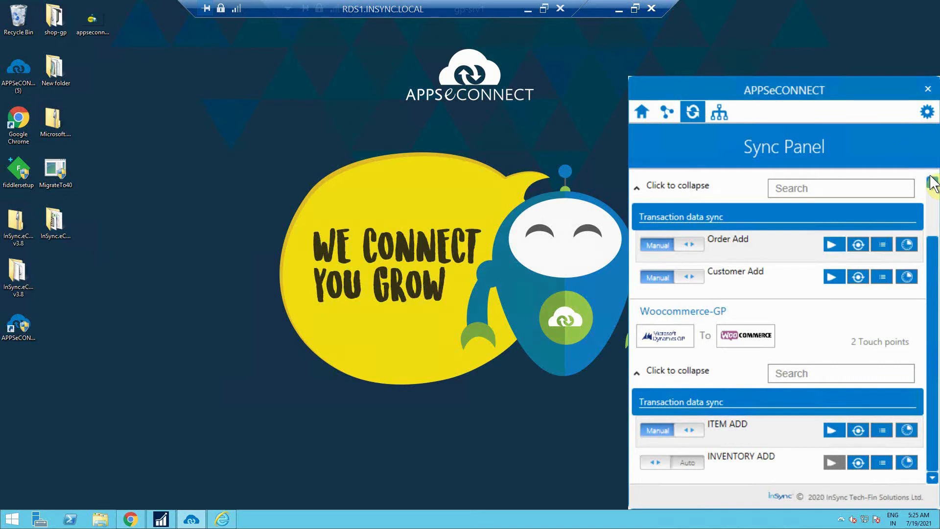
# In WordPress Users > Add New, enter the new user's username and e-mail address
pyautogui.click(618, 10)
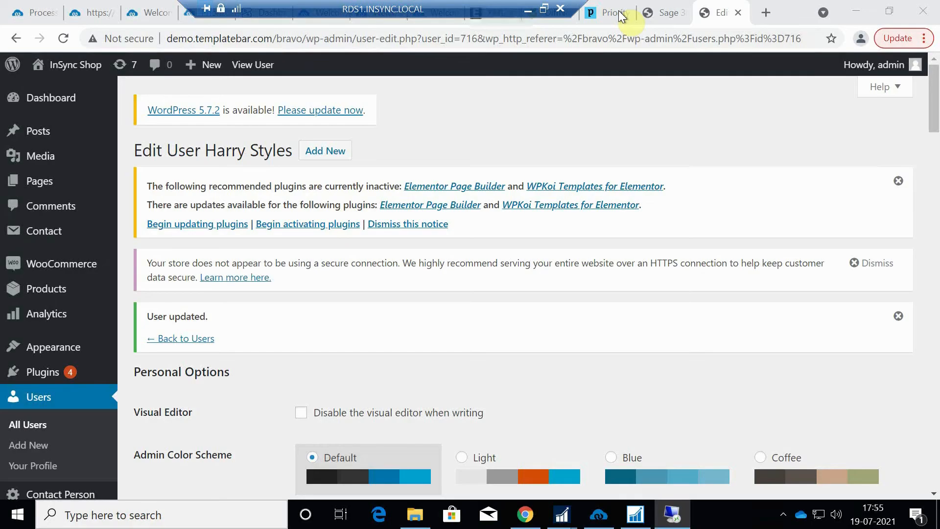
pyautogui.click(42, 403)
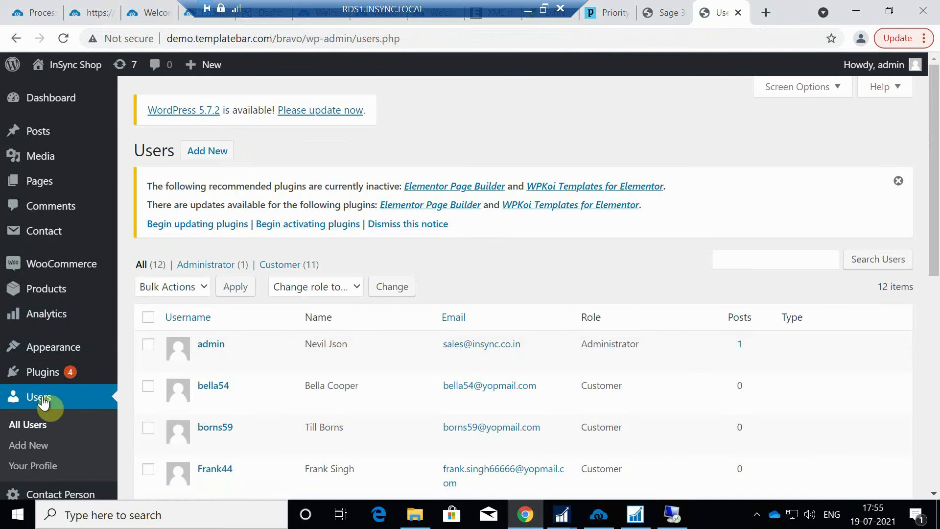
pyautogui.click(214, 150)
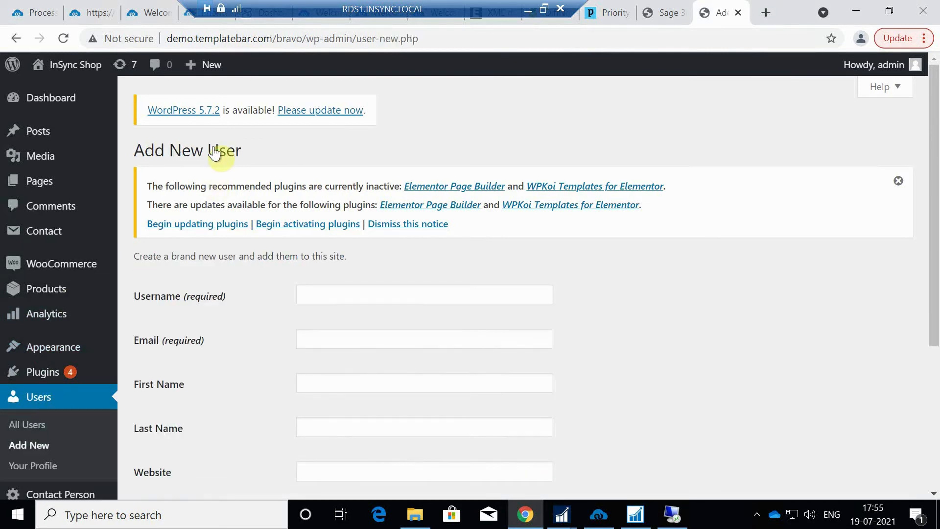
pyautogui.click(344, 292)
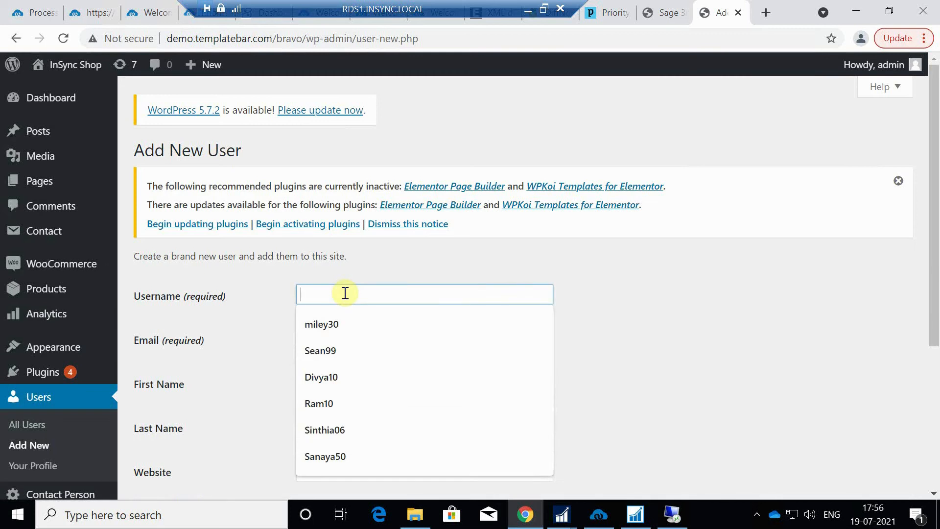
pyautogui.write('bi')
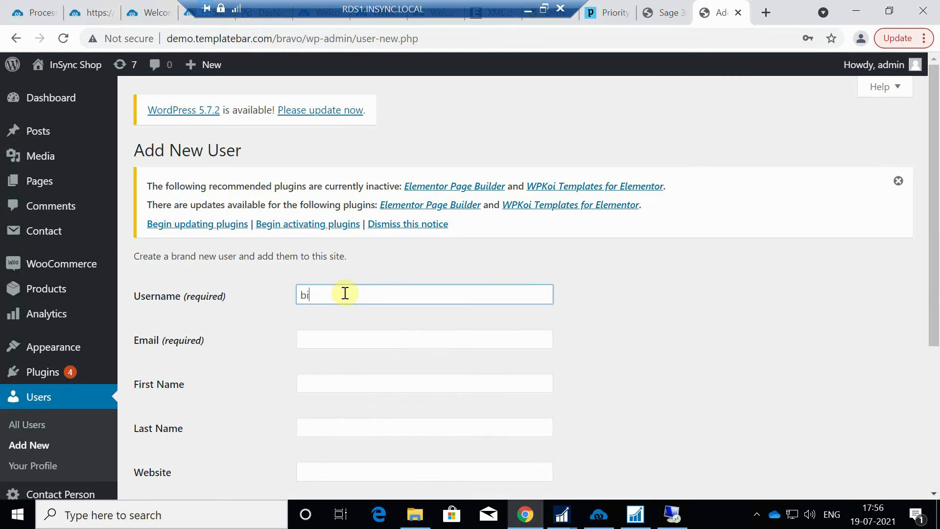
pyautogui.write('lly7654')
pyautogui.click(338, 335)
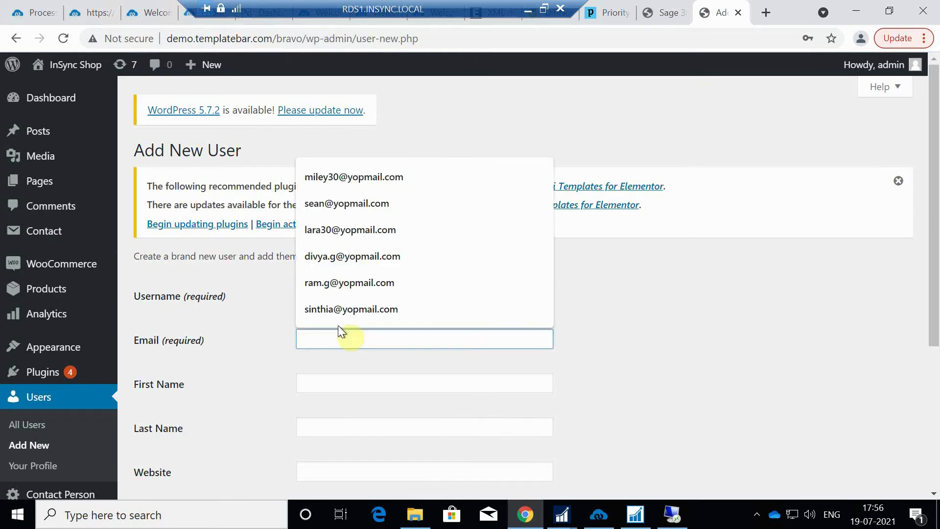
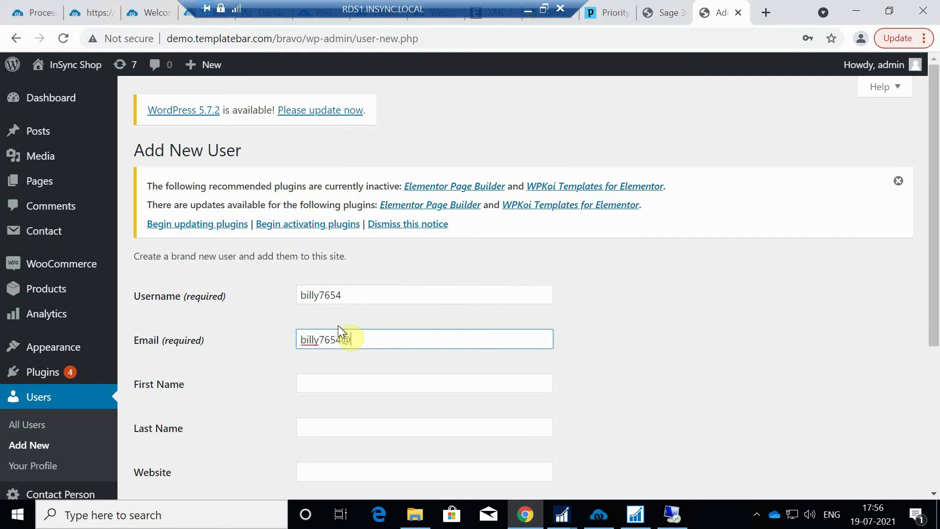
# Fill in the customer's first and last name and create the Customer user
pyautogui.click(347, 384)
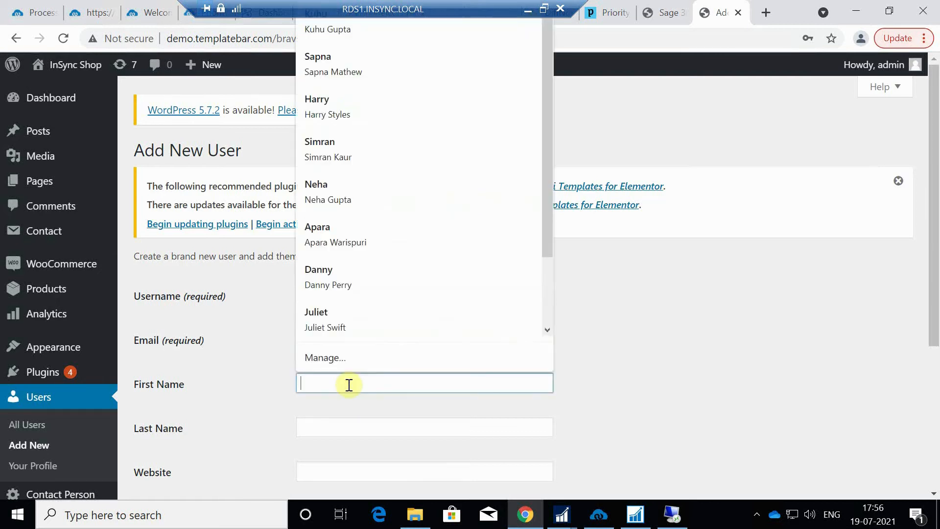
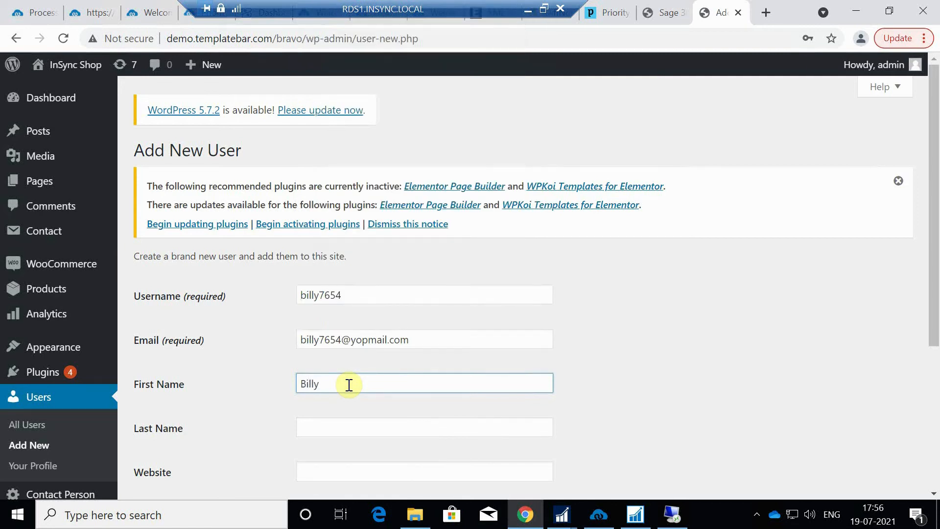
pyautogui.click(358, 429)
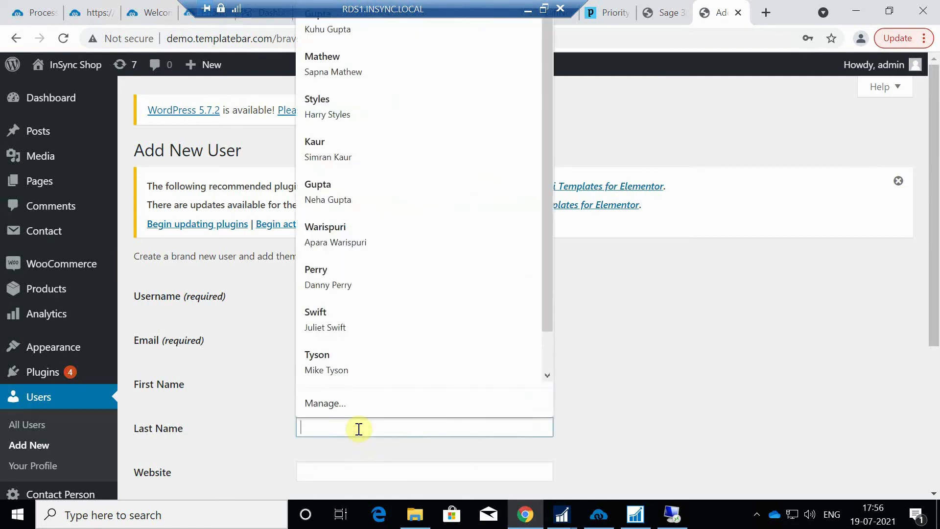
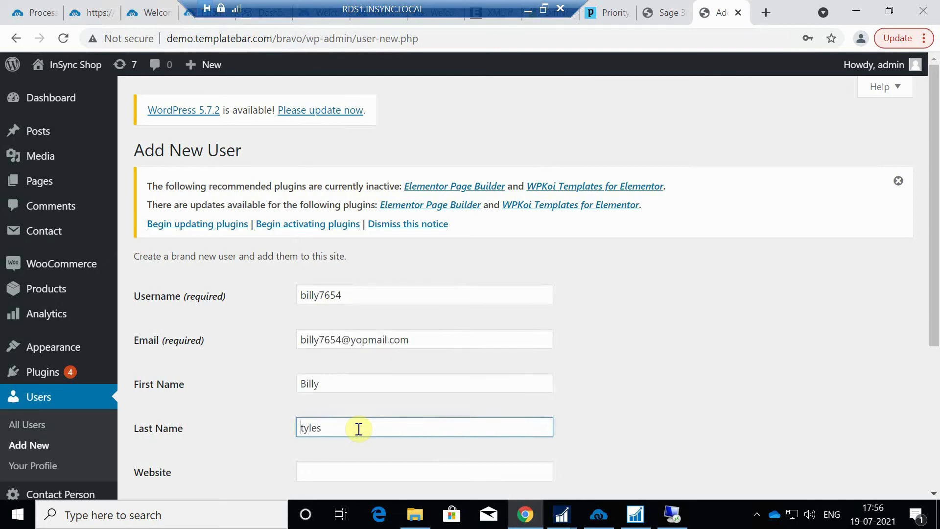
pyautogui.scroll(-5, 783, 382)
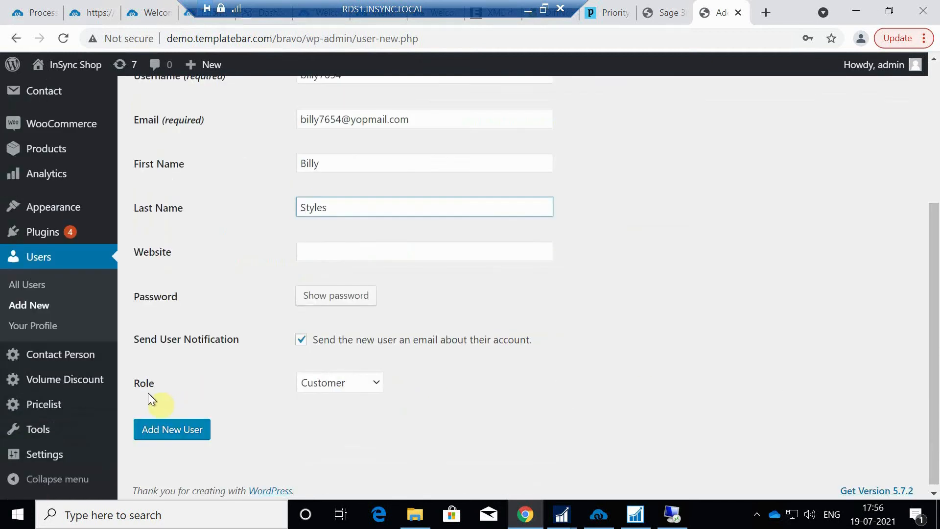
pyautogui.click(187, 431)
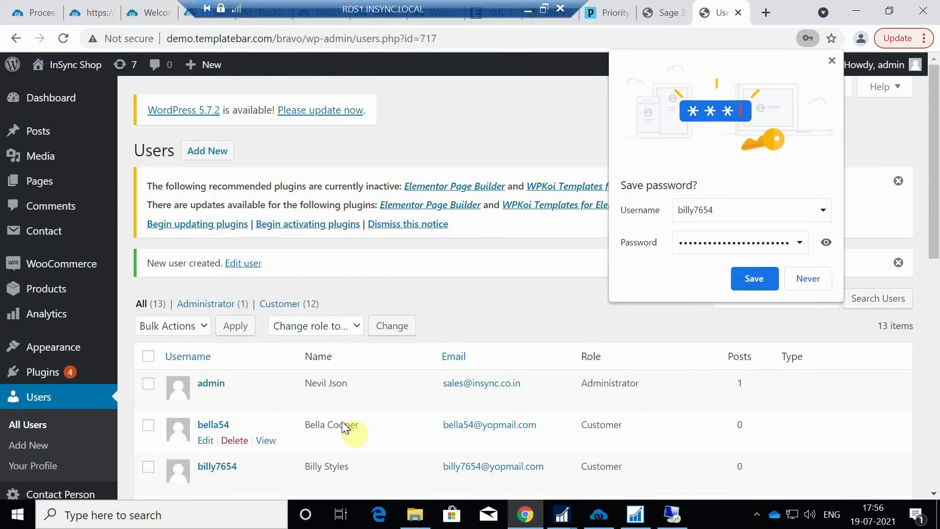
# Autofill the new user's billing fields from the saved Xiomi address and correct the first and last name
pyautogui.scroll(-1, 324, 424)
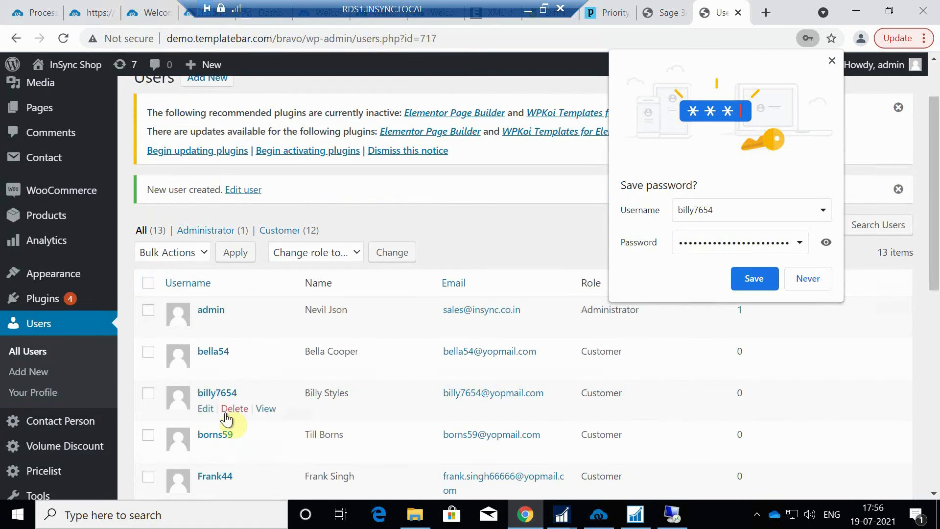
pyautogui.click(206, 410)
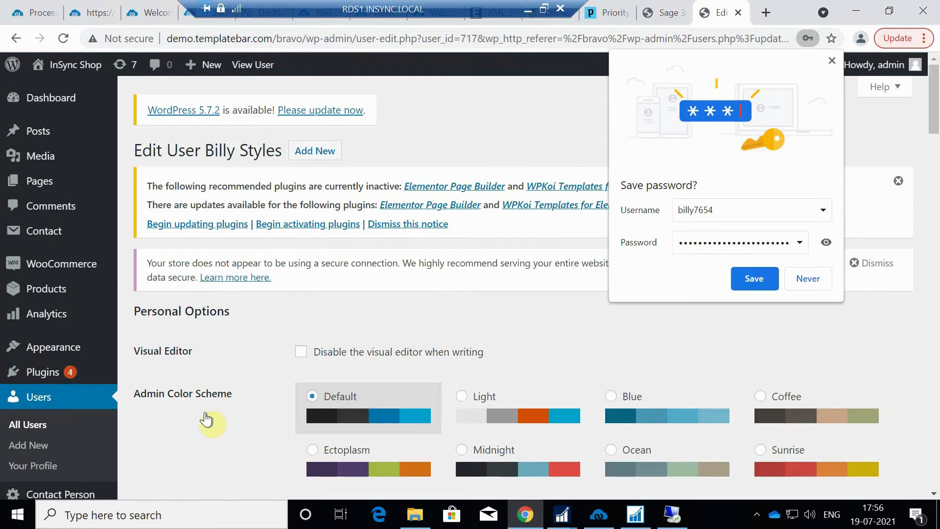
pyautogui.click(831, 60)
pyautogui.scroll(-1, 484, 360)
pyautogui.scroll(-3, 479, 360)
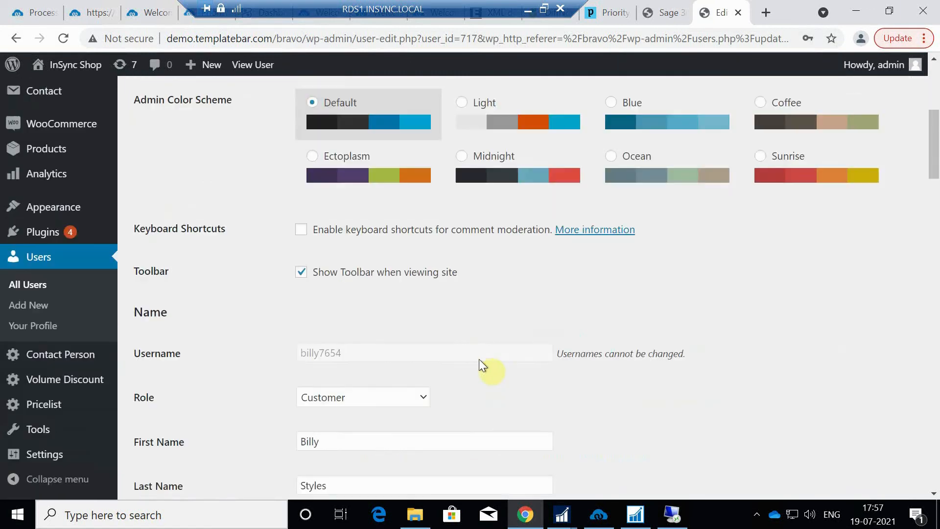
pyautogui.scroll(-3, 476, 357)
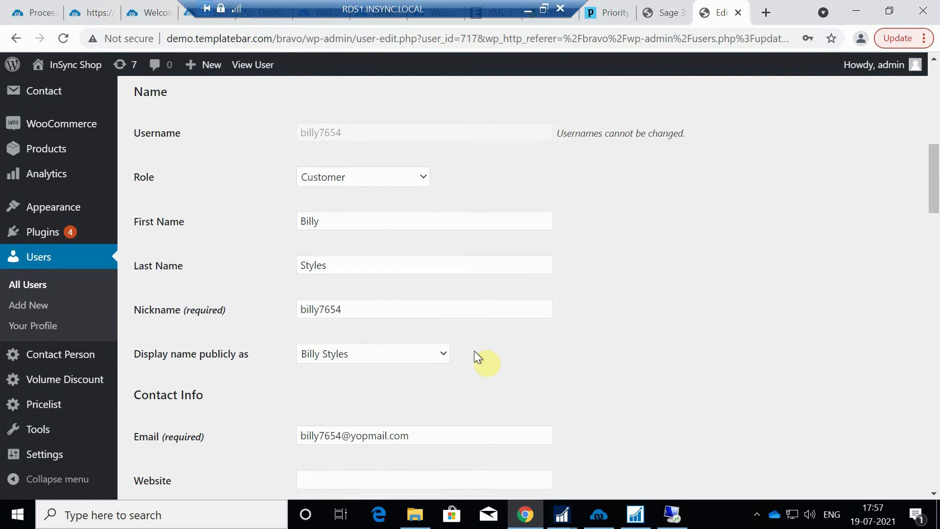
pyautogui.scroll(-1, 474, 351)
pyautogui.scroll(-3, 472, 346)
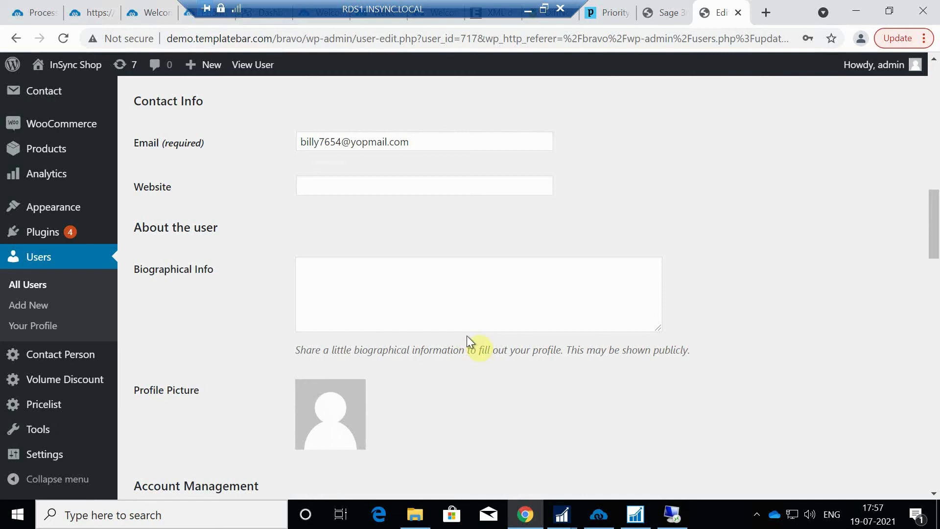
pyautogui.scroll(-3, 466, 335)
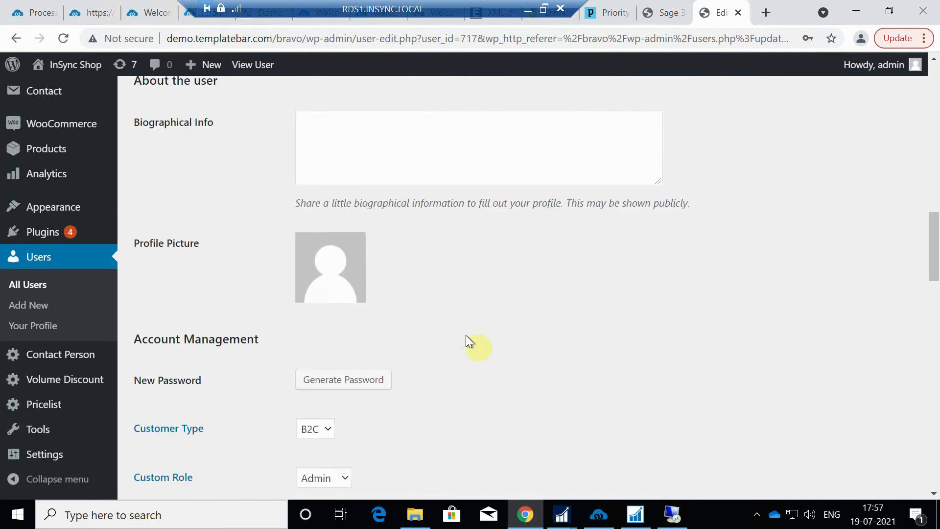
pyautogui.scroll(-5, 465, 335)
pyautogui.scroll(-5, 465, 335)
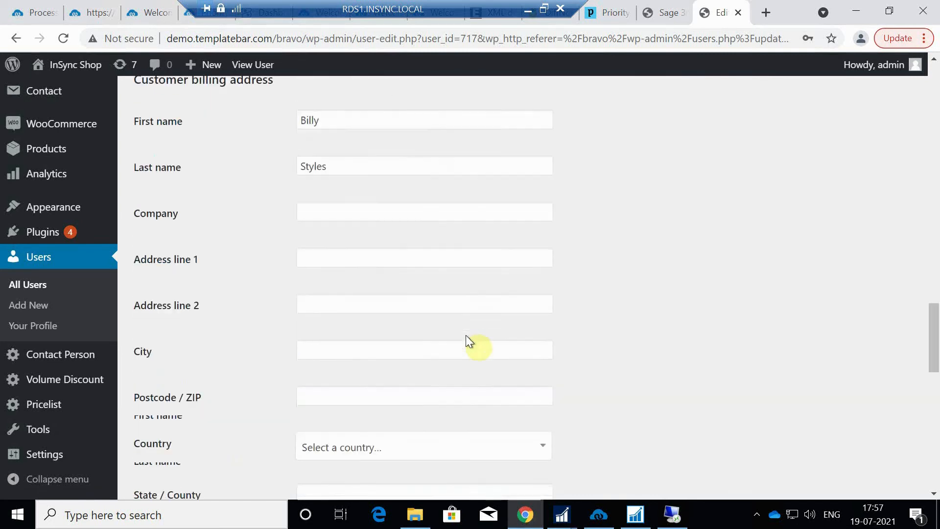
pyautogui.click(335, 217)
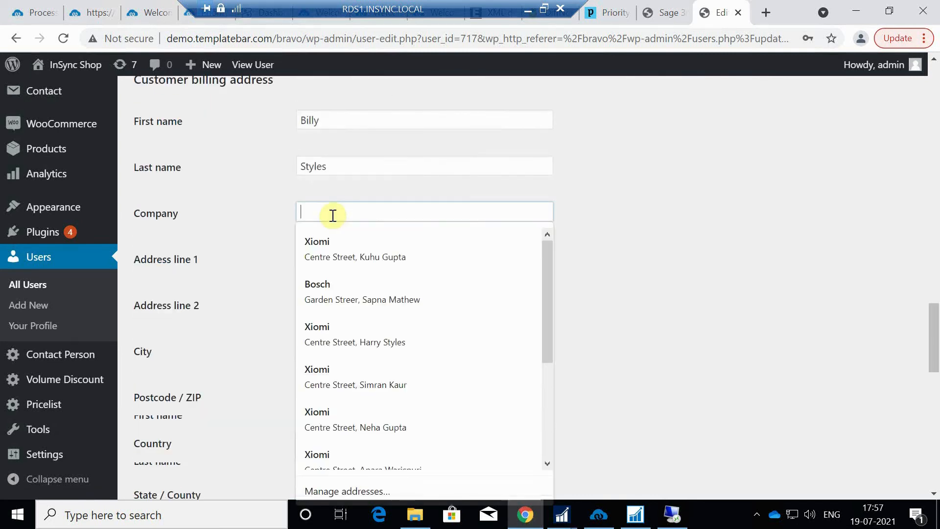
pyautogui.click(318, 260)
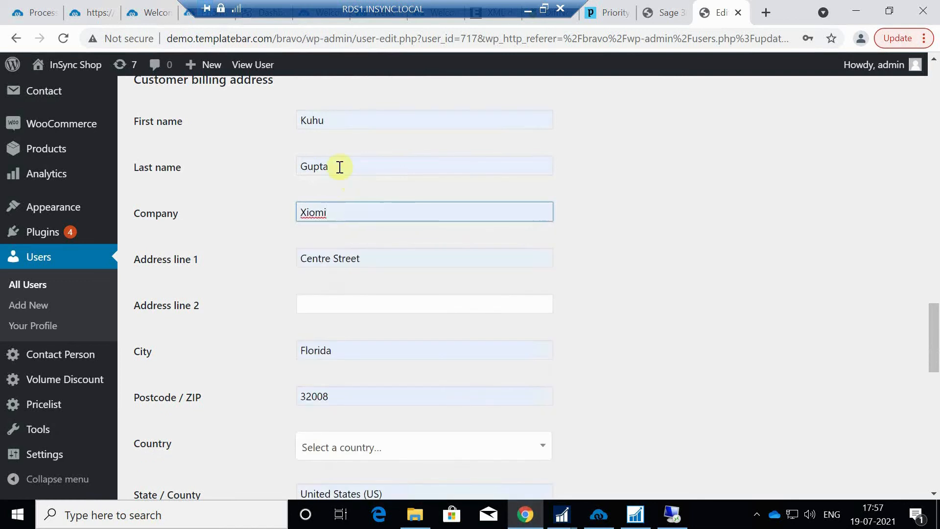
pyautogui.moveTo(339, 166); pyautogui.dragTo(272, 163)
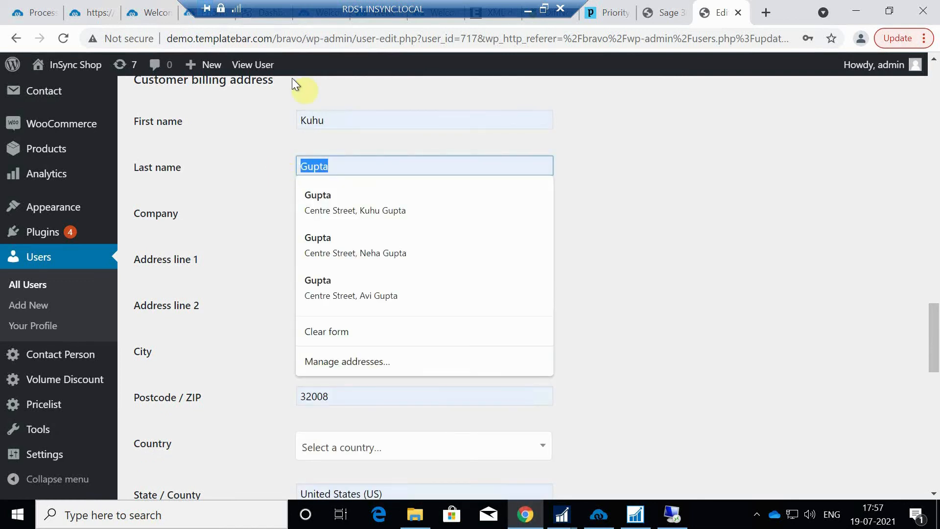
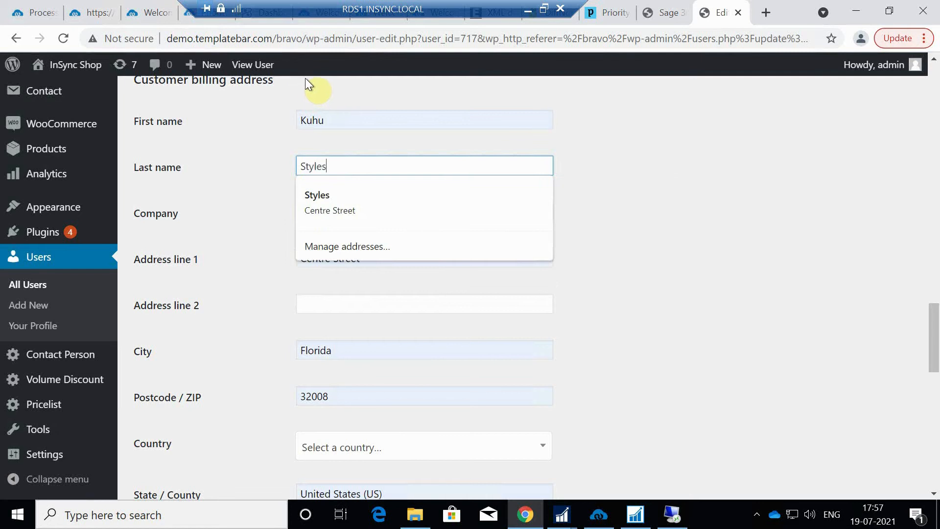
pyautogui.moveTo(330, 120); pyautogui.dragTo(298, 121)
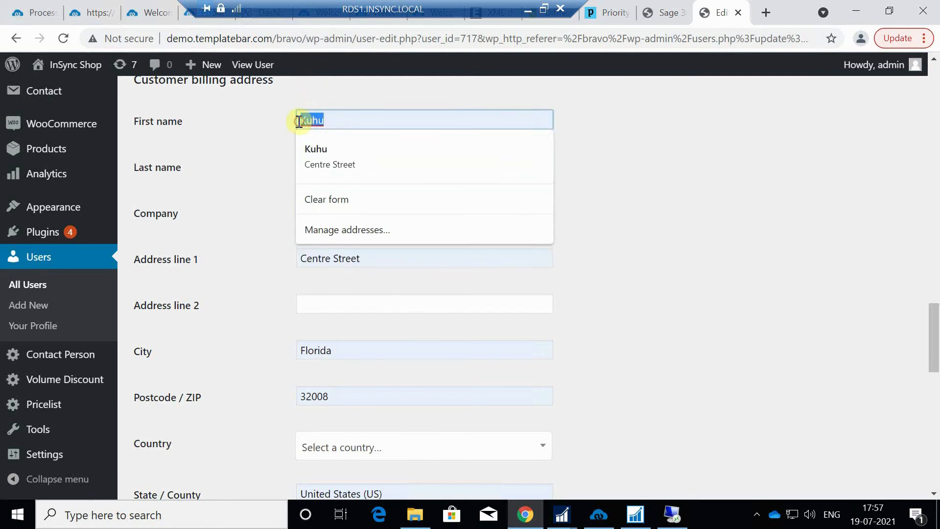
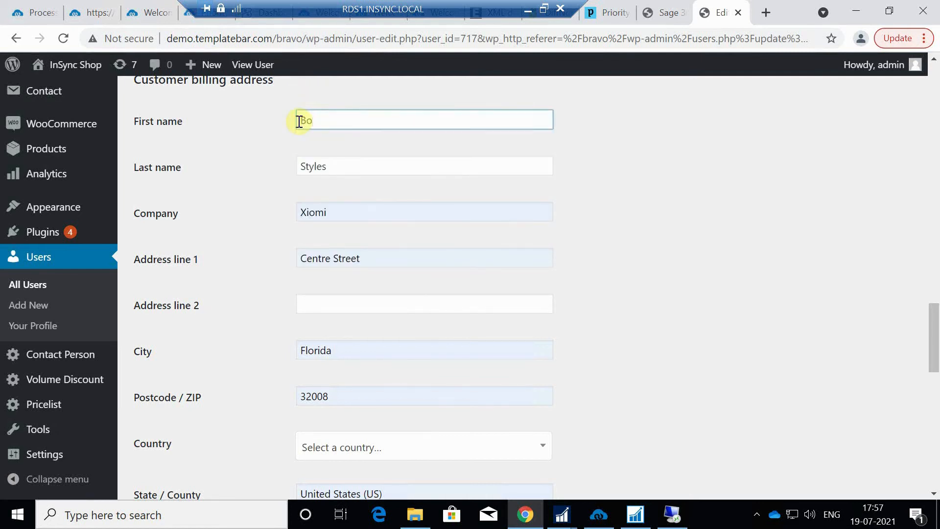
# Set the billing country to United States (US), state to Florida, and fill the saved phone number
pyautogui.scroll(-1, 403, 336)
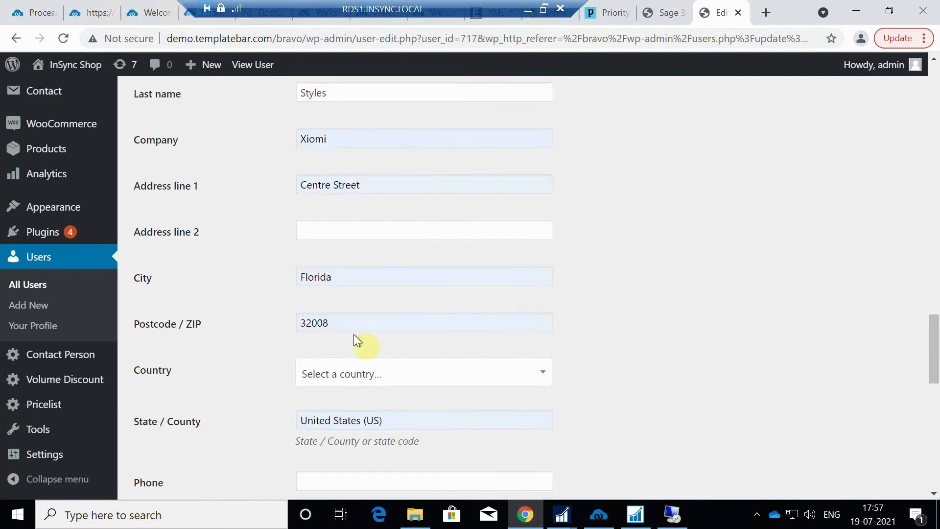
pyautogui.click(381, 381)
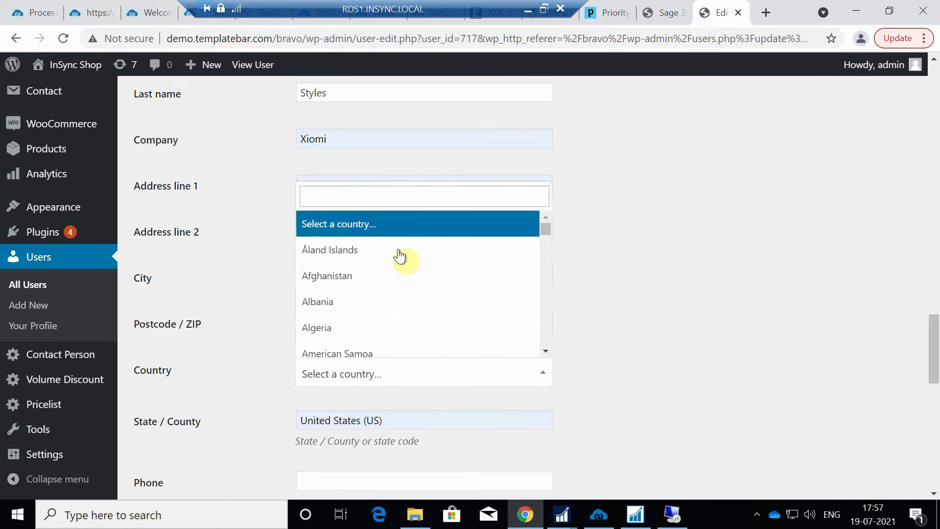
pyautogui.click(396, 194)
pyautogui.write('us')
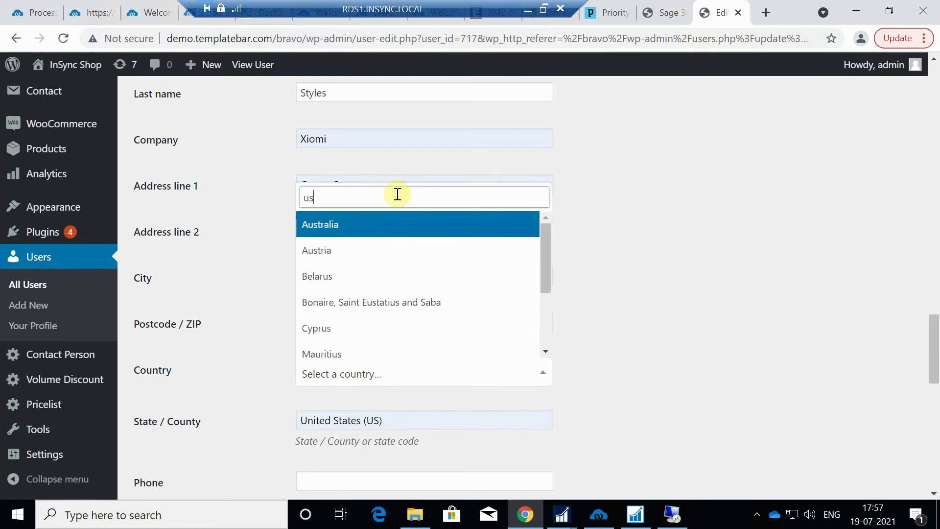
pyautogui.scroll(-2, 407, 294)
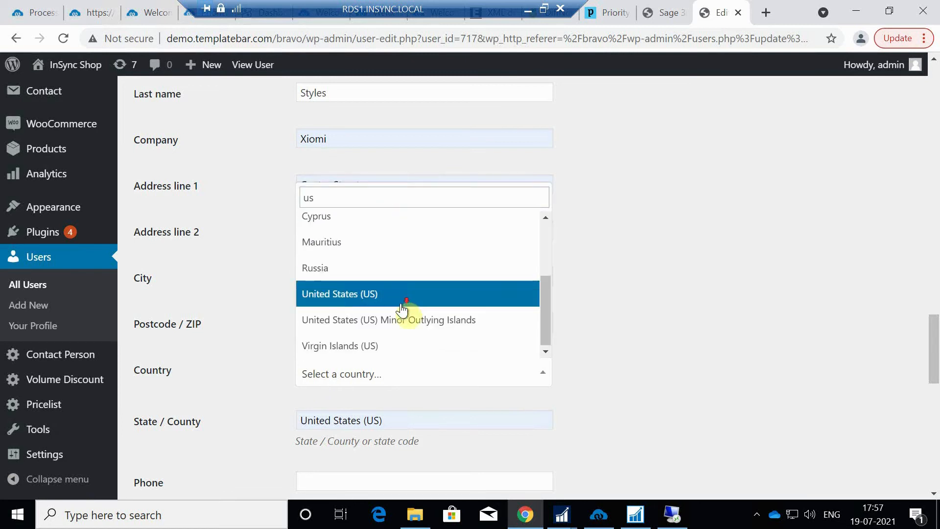
pyautogui.click(372, 296)
pyautogui.click(399, 424)
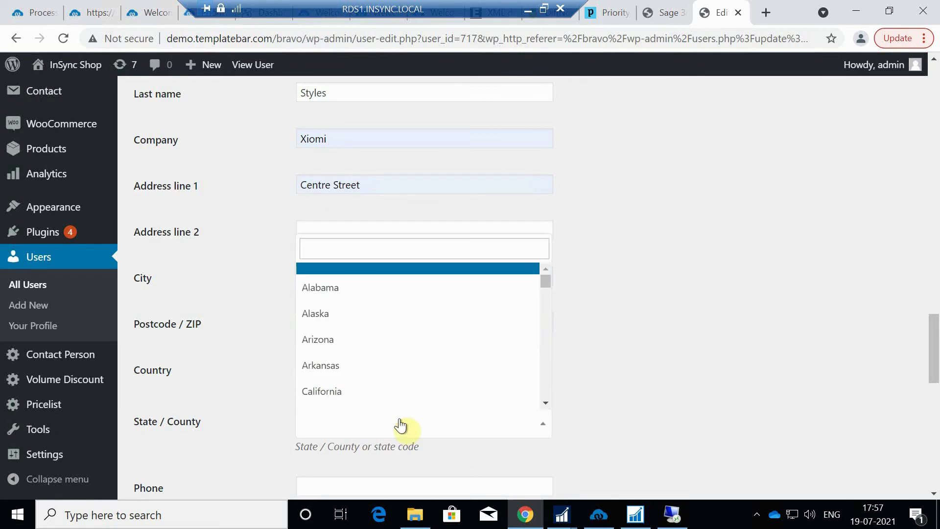
pyautogui.write('flor')
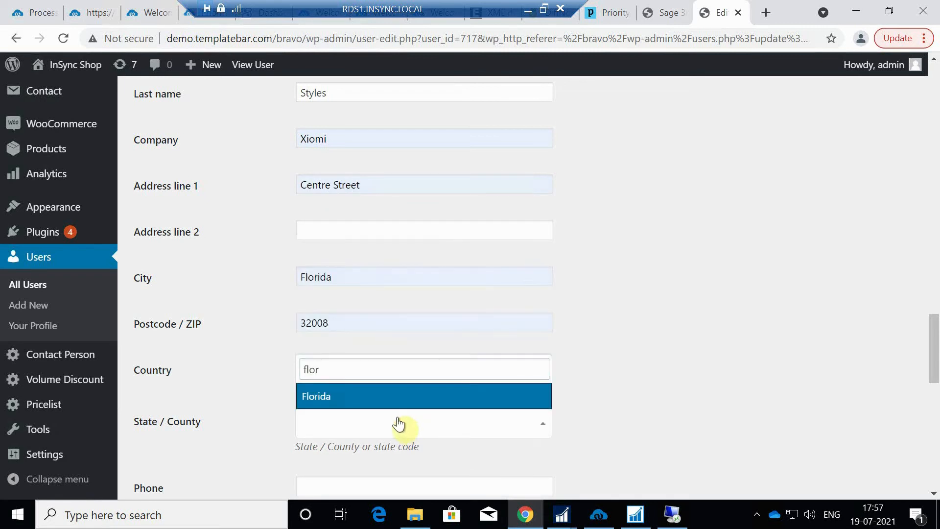
pyautogui.click(336, 397)
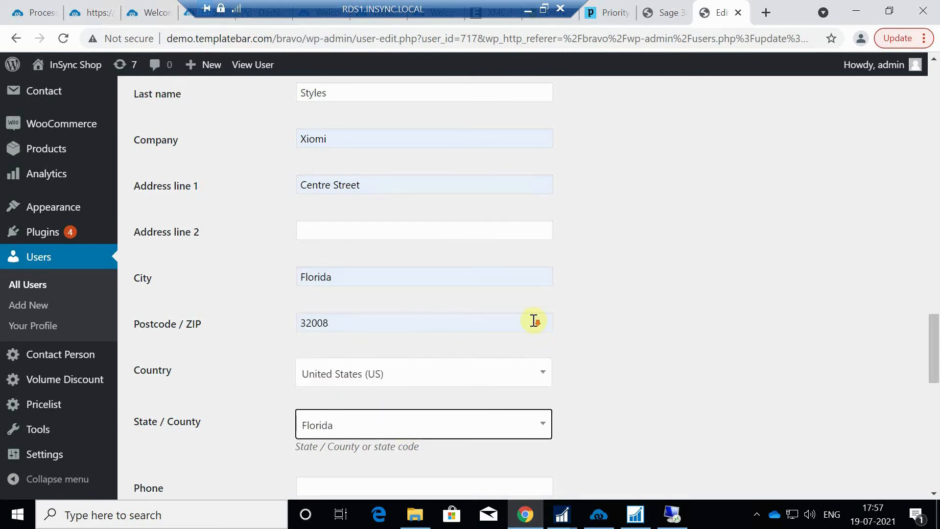
pyautogui.scroll(-4, 535, 321)
pyautogui.click(380, 263)
pyautogui.click(360, 296)
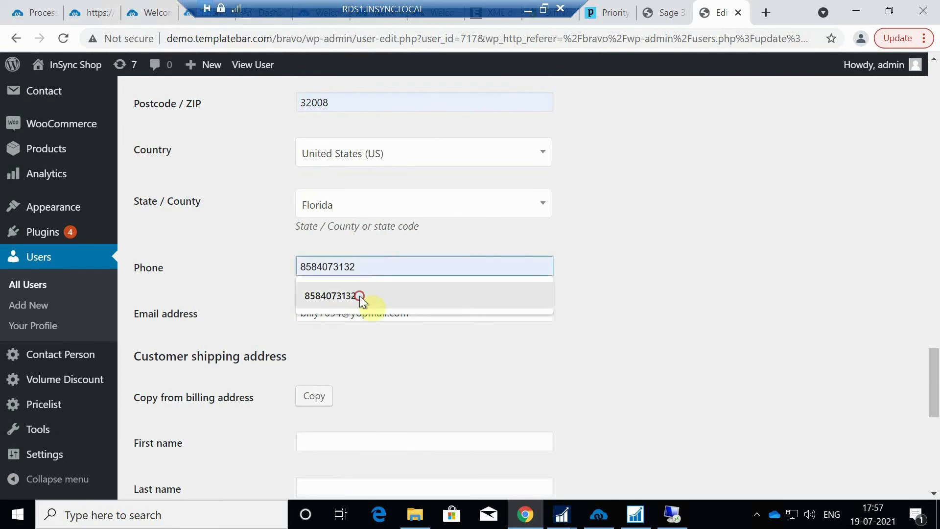
# Copy the billing address to shipping and save the user profile, then return to the remote session
pyautogui.click(320, 398)
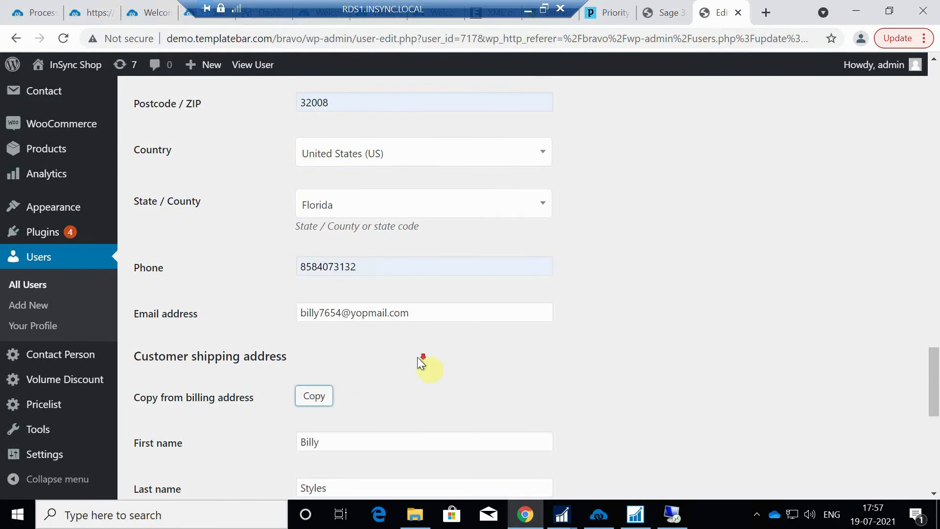
pyautogui.scroll(-7, 236, 425)
pyautogui.scroll(-2, 175, 445)
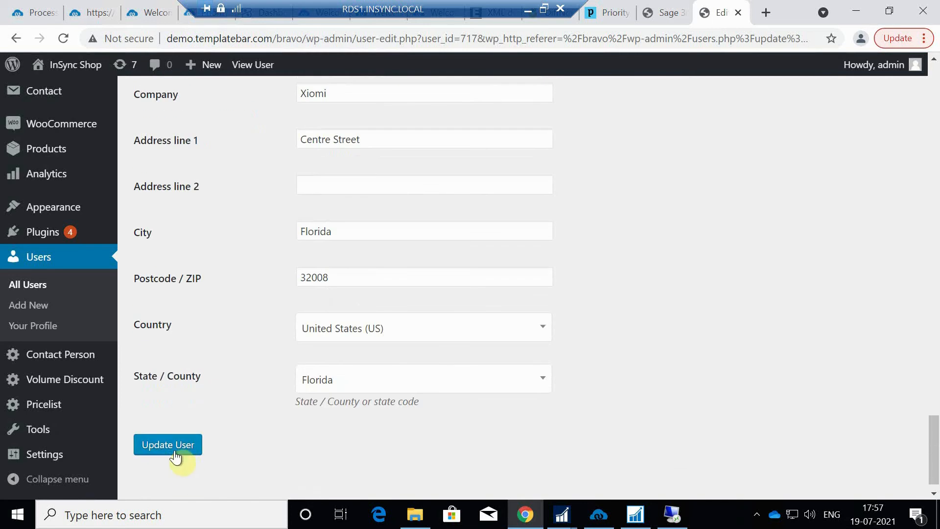
pyautogui.click(175, 456)
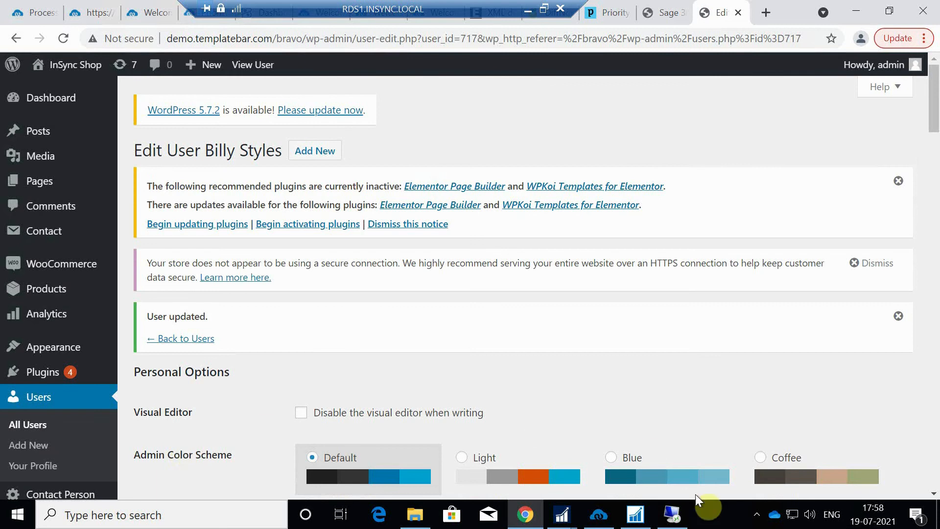
pyautogui.click(673, 518)
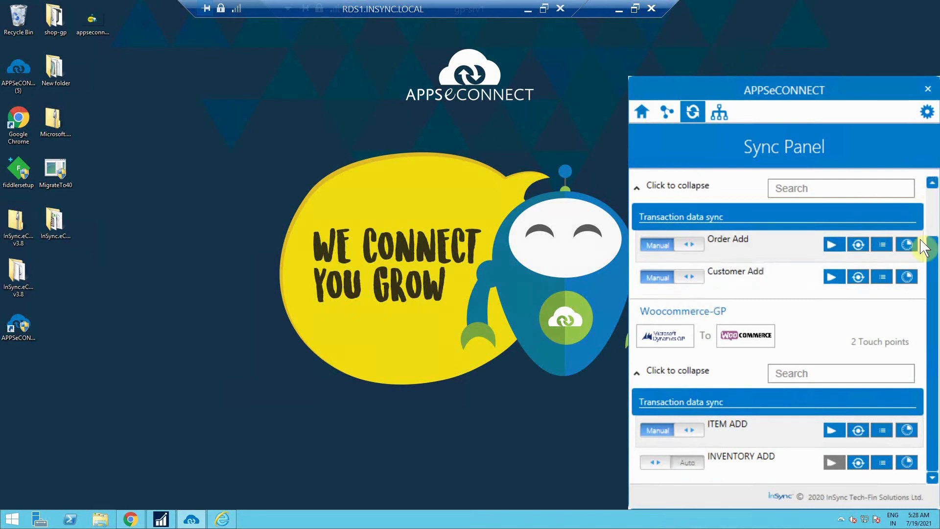
# Run the Woocommerce-GP Customer Add sync and bring up the Dynamics GP window
pyautogui.click(932, 183)
pyautogui.scroll(2, 763, 231)
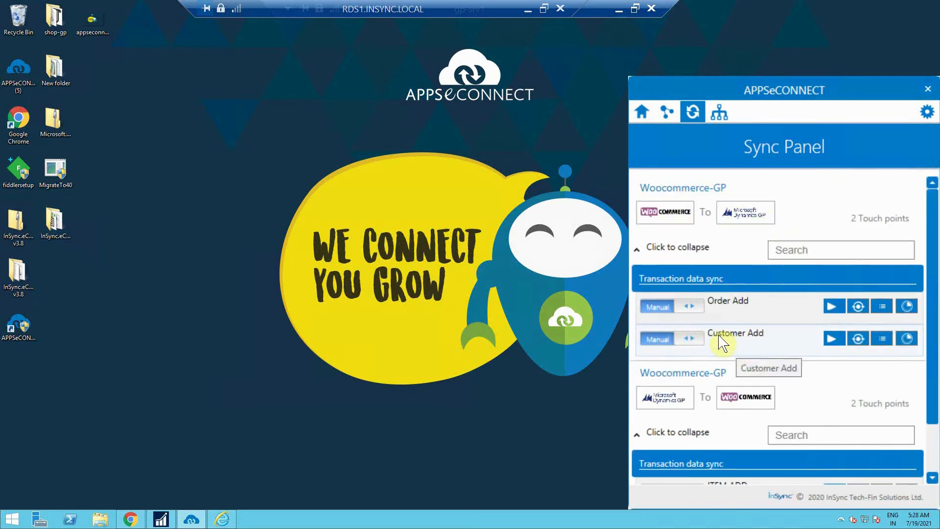
pyautogui.click(830, 340)
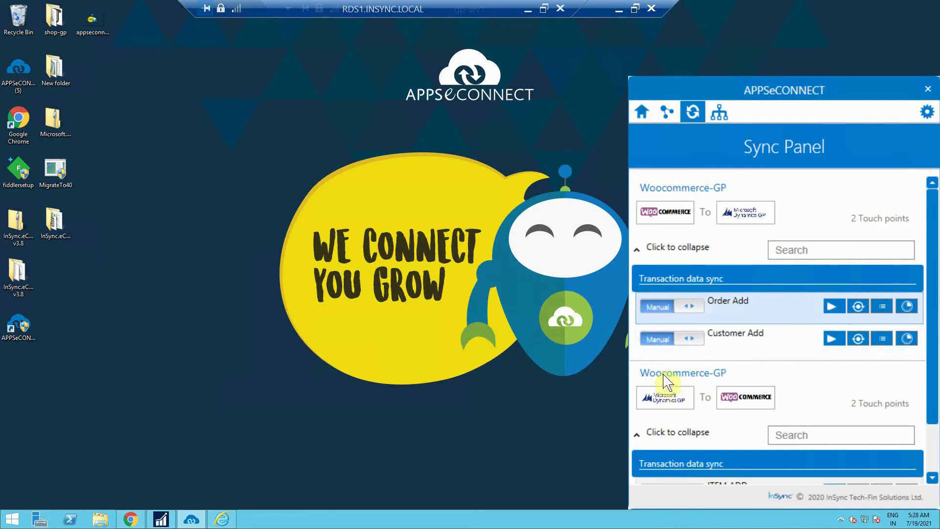
pyautogui.click(163, 520)
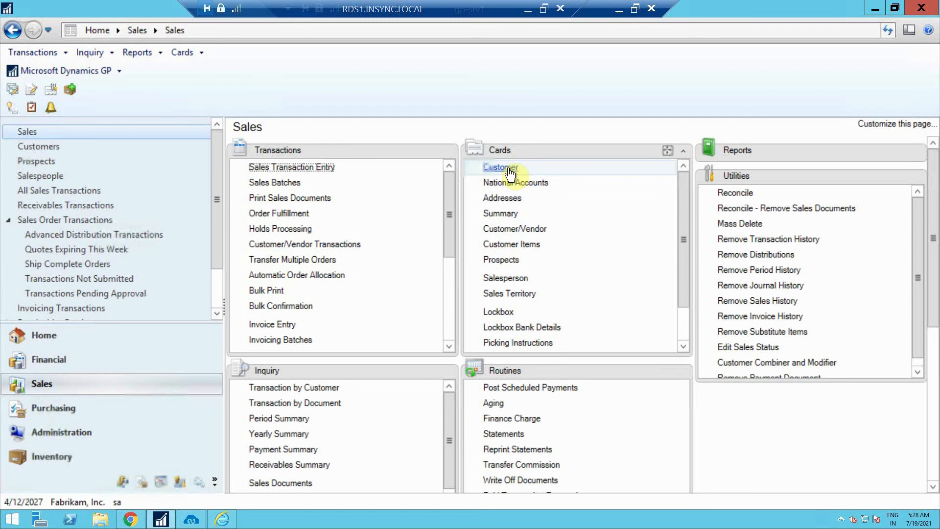
# On the Customer card lookup, search by Customer Name for the new customer's full name
pyautogui.click(509, 169)
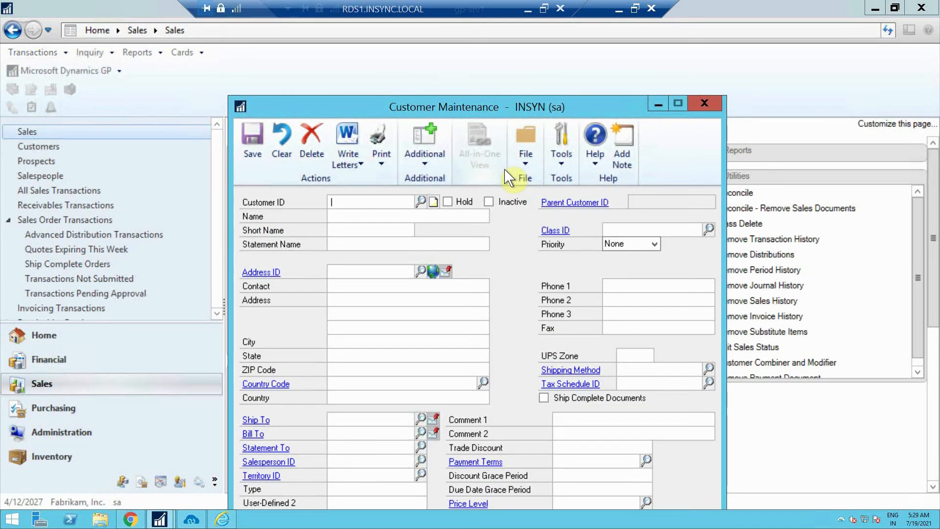
pyautogui.click(421, 201)
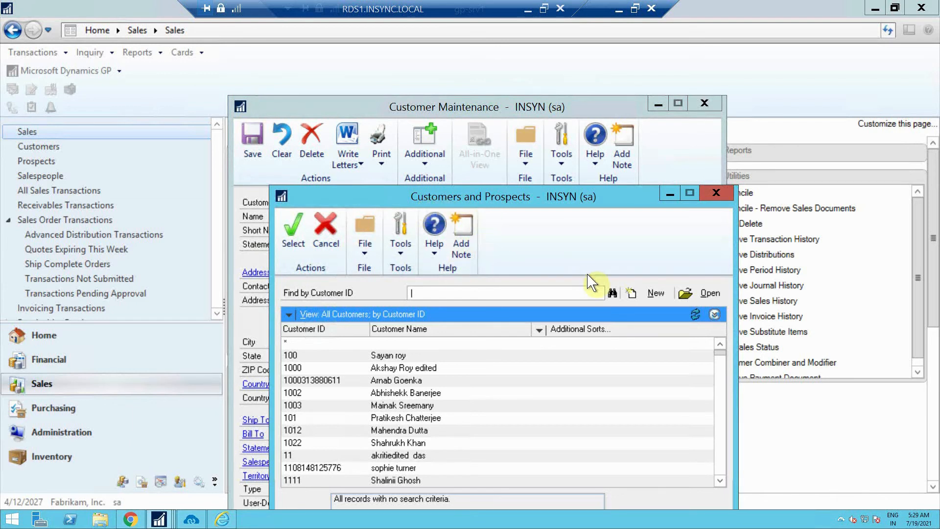
pyautogui.click(613, 293)
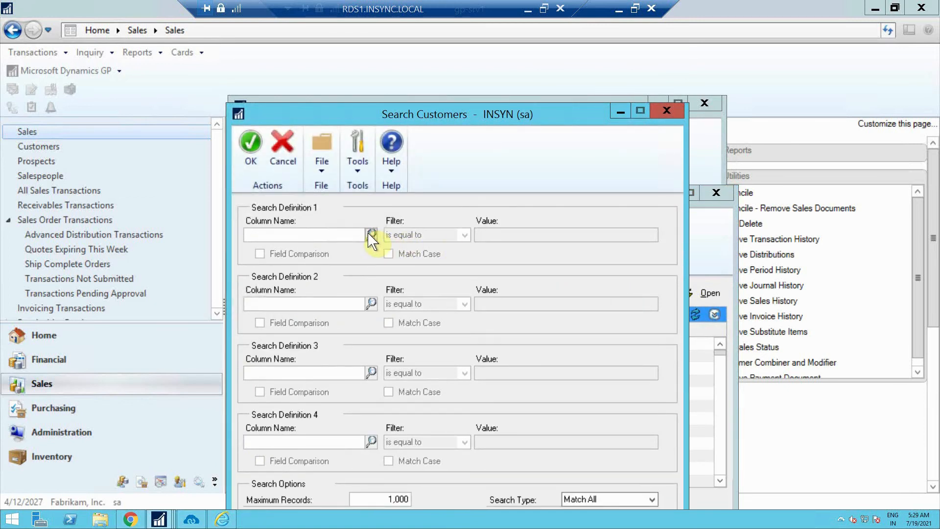
pyautogui.click(368, 233)
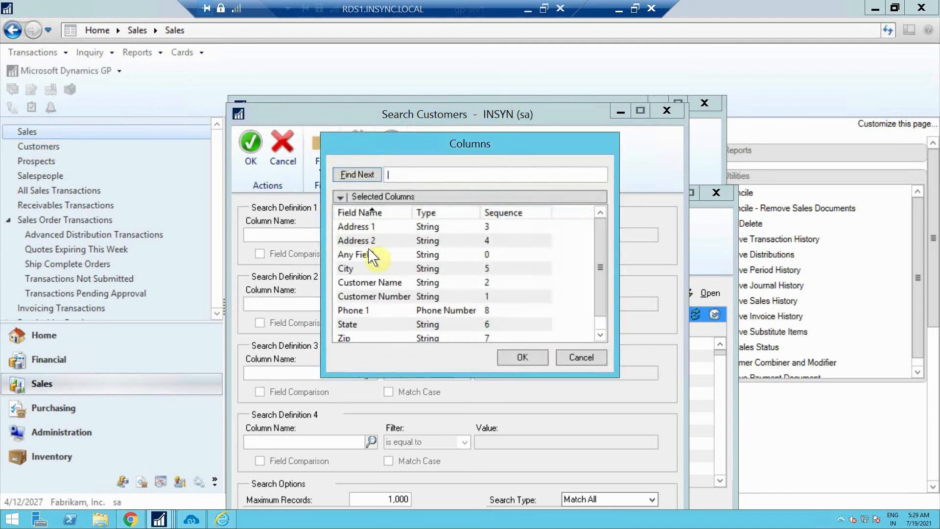
pyautogui.click(374, 282)
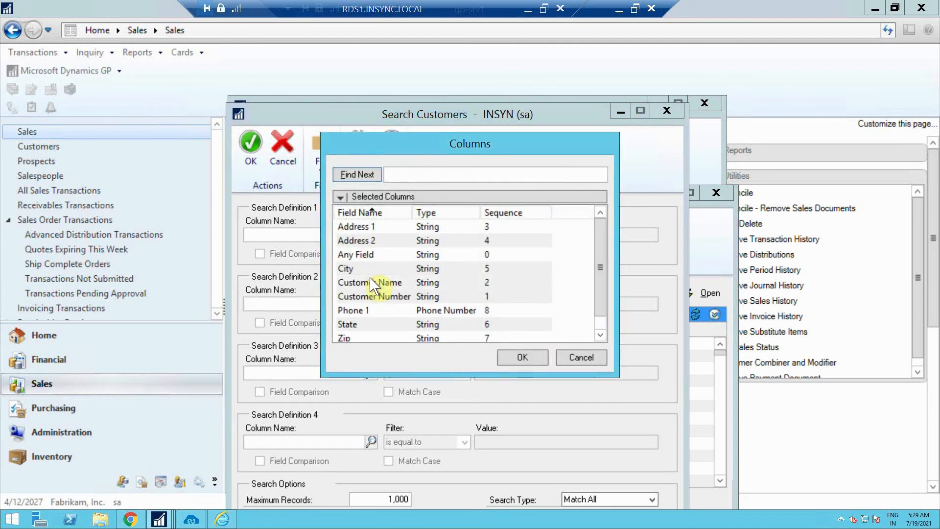
pyautogui.click(523, 355)
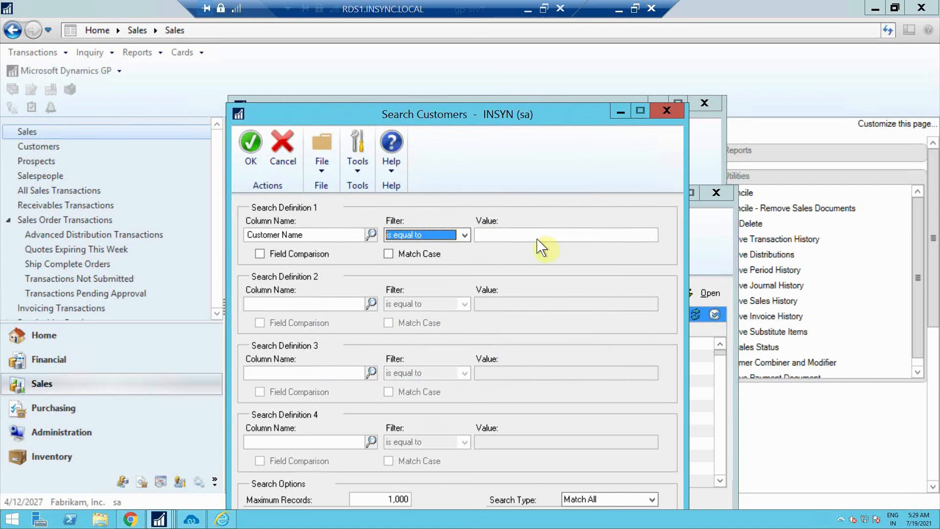
pyautogui.click(537, 240)
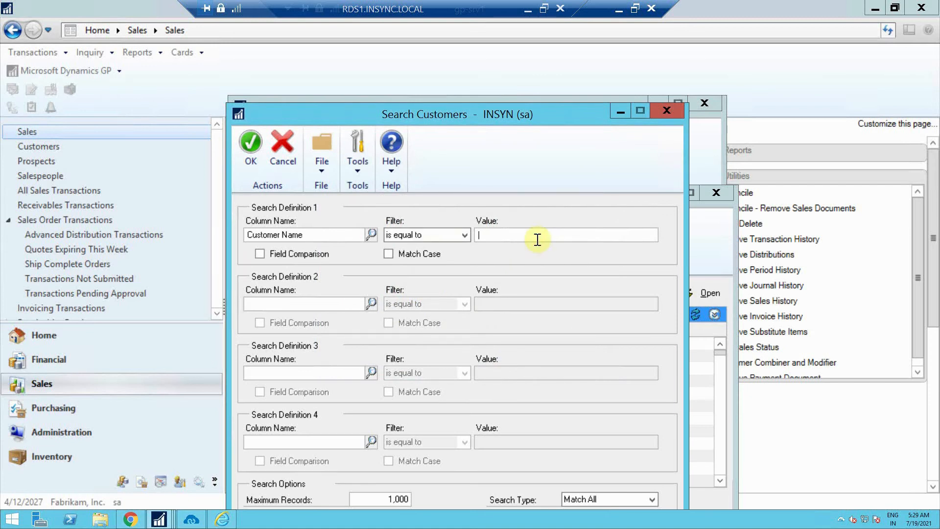
pyautogui.click(247, 152)
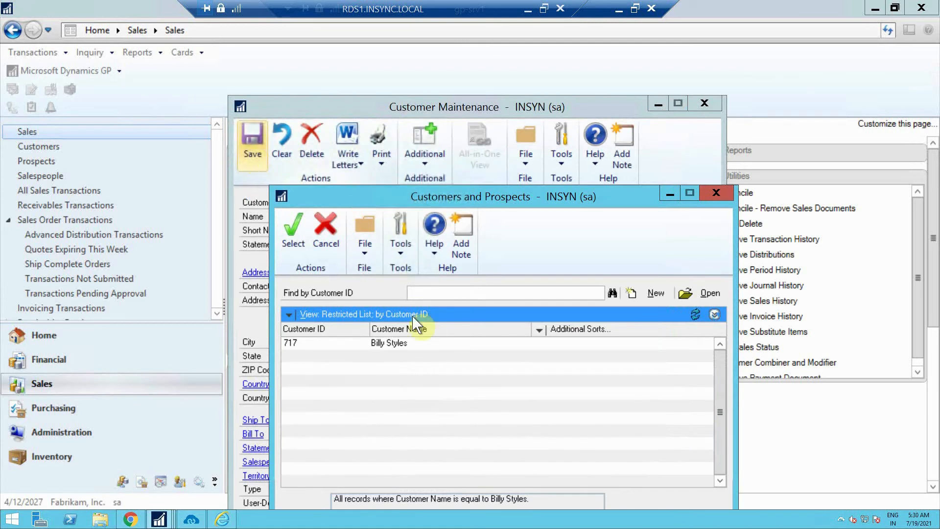
# Load the synced customer into Customer Maintenance, review the record, and close it
pyautogui.click(401, 343)
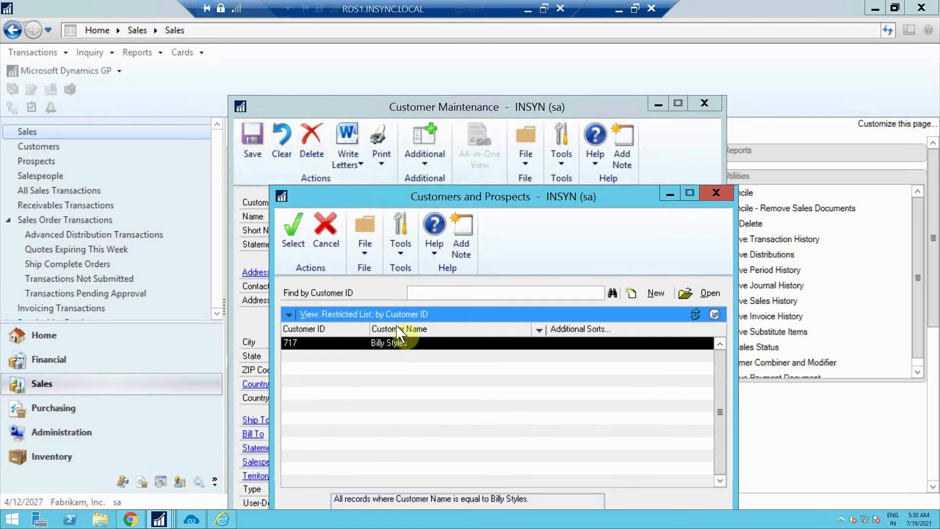
pyautogui.click(288, 237)
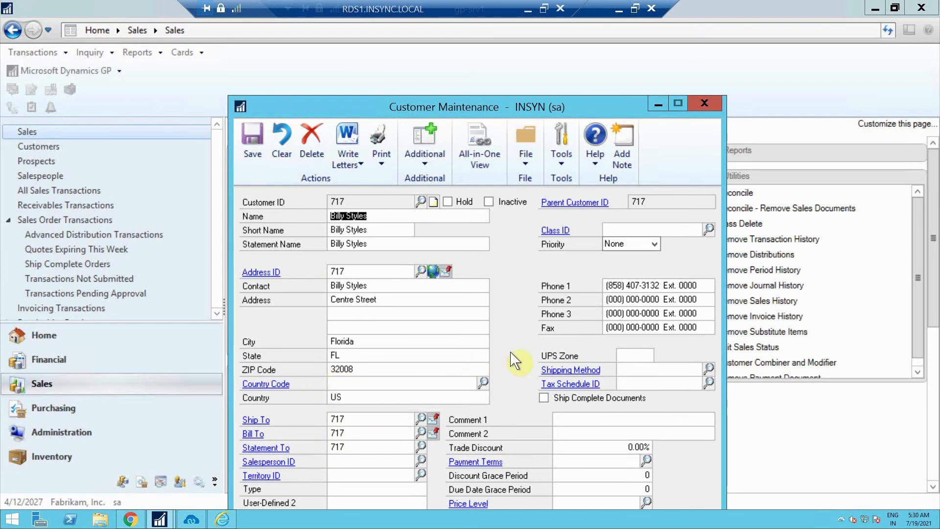
pyautogui.click(704, 103)
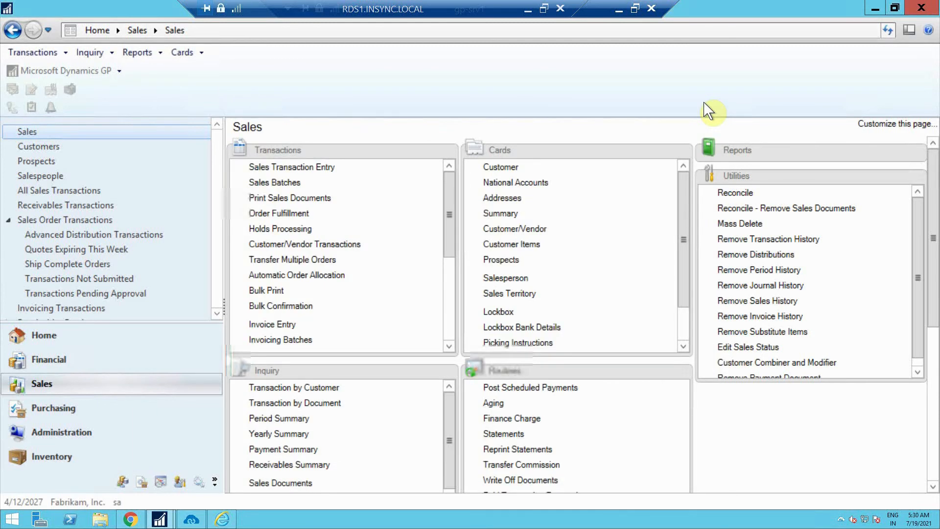
# In Inventory, create item ZNMD8765 'Fishing Rod' with short description 'It is Helpful' and look up item classes
pyautogui.click(53, 455)
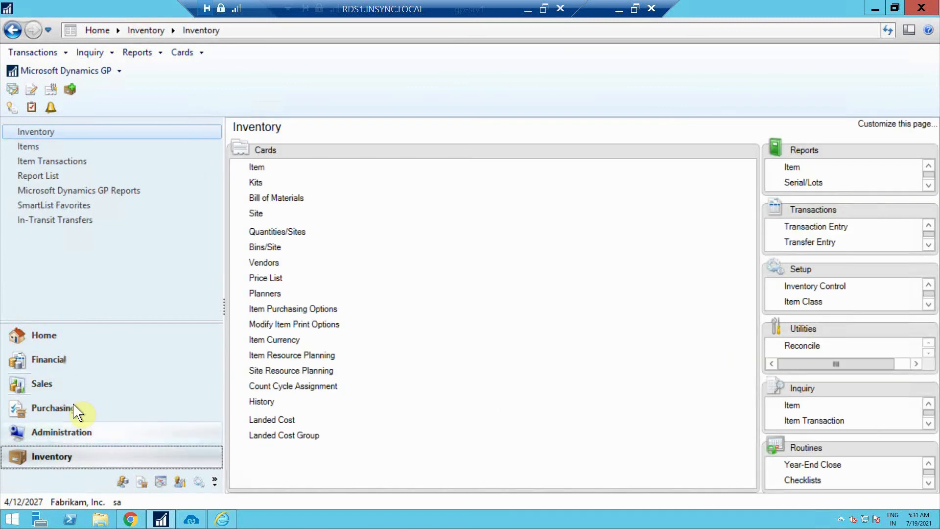
pyautogui.click(258, 171)
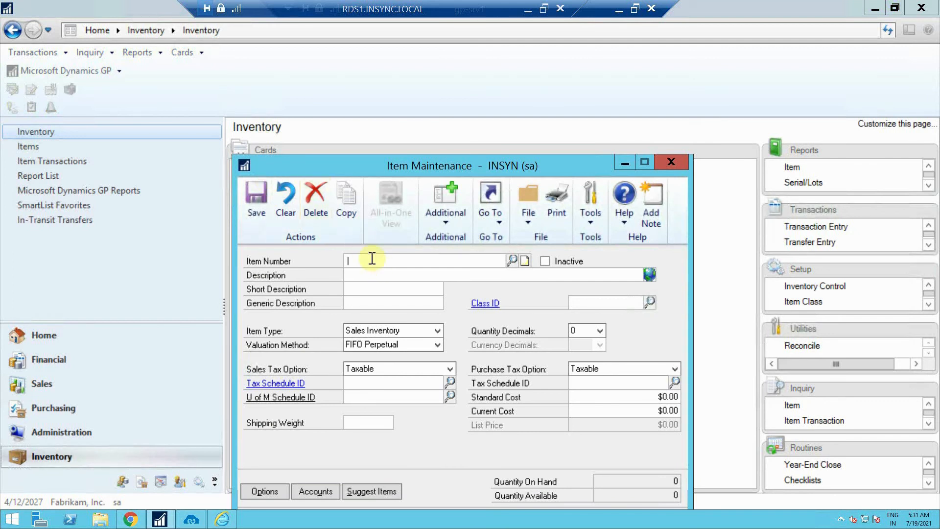
pyautogui.click(371, 258)
pyautogui.write('Z')
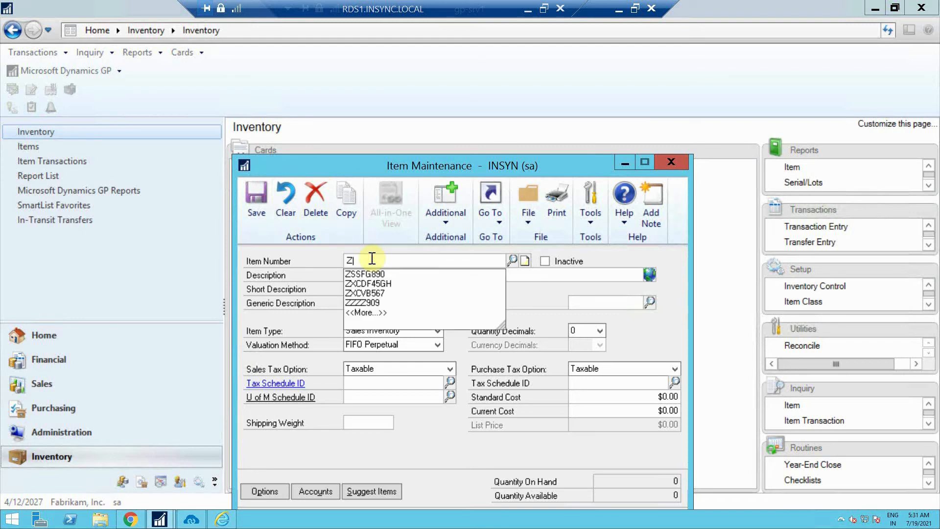
pyautogui.write('NMD')
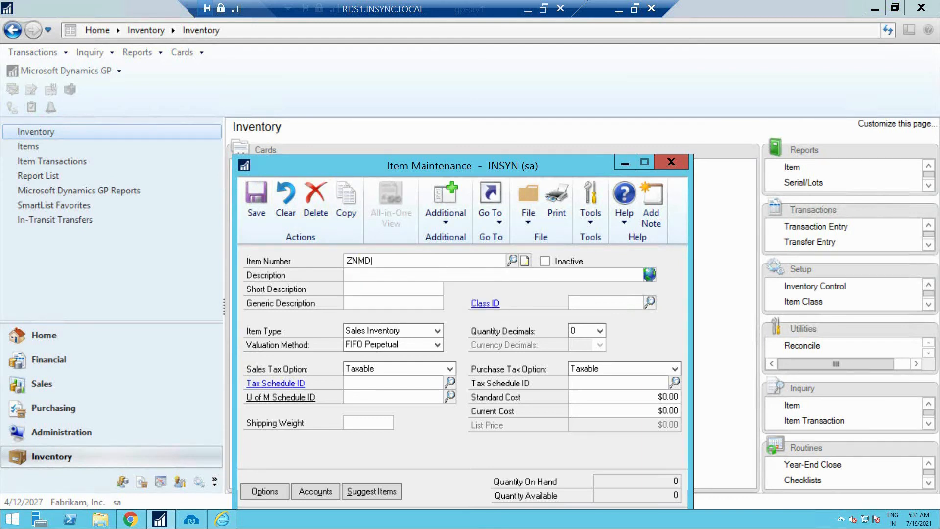
pyautogui.write('8765')
pyautogui.click(419, 275)
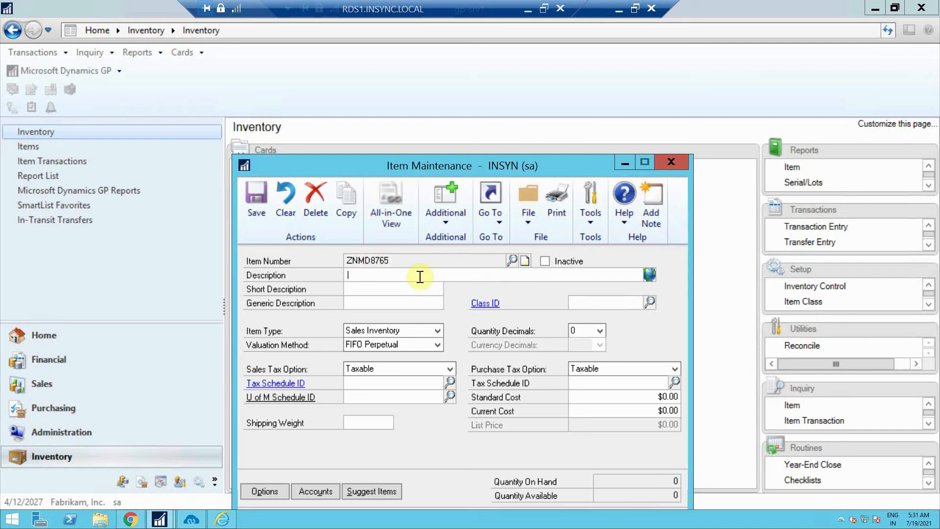
pyautogui.write('Fishing Rod')
pyautogui.click(413, 291)
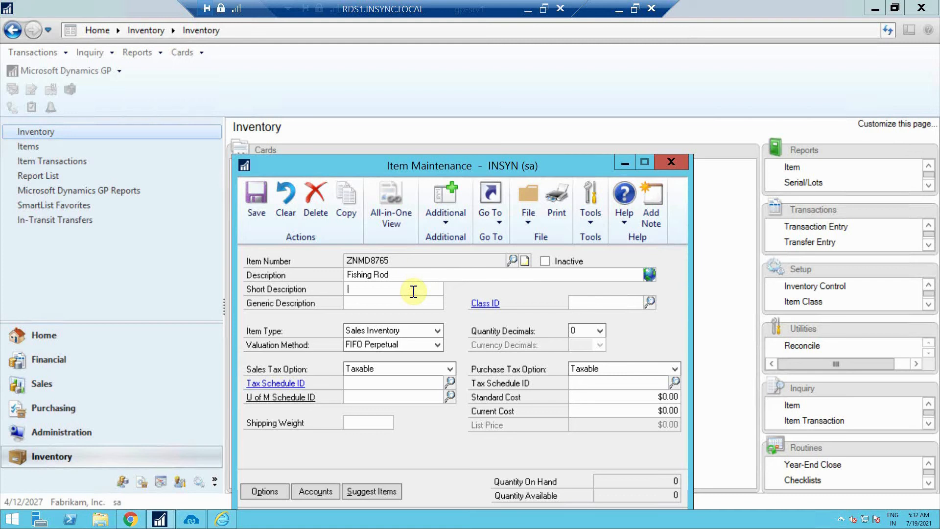
pyautogui.write('It is')
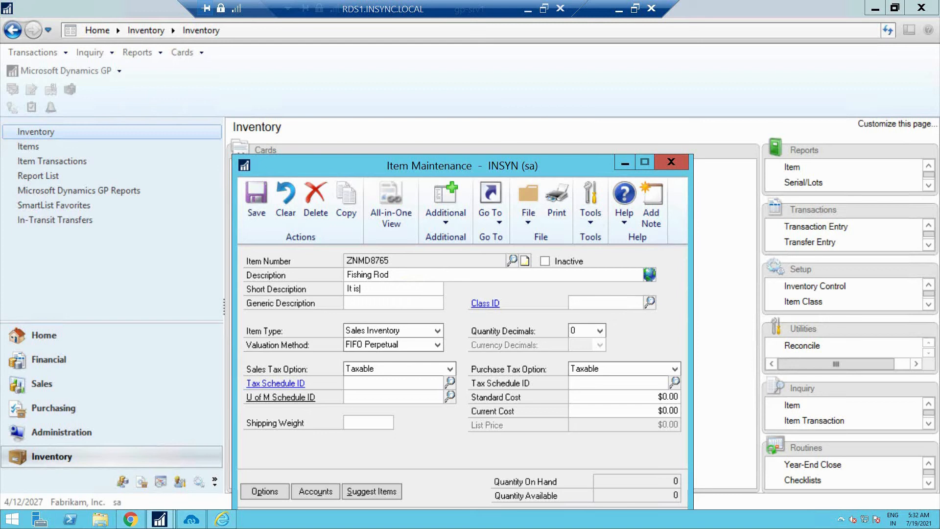
pyautogui.write(' Helpful')
pyautogui.click(648, 301)
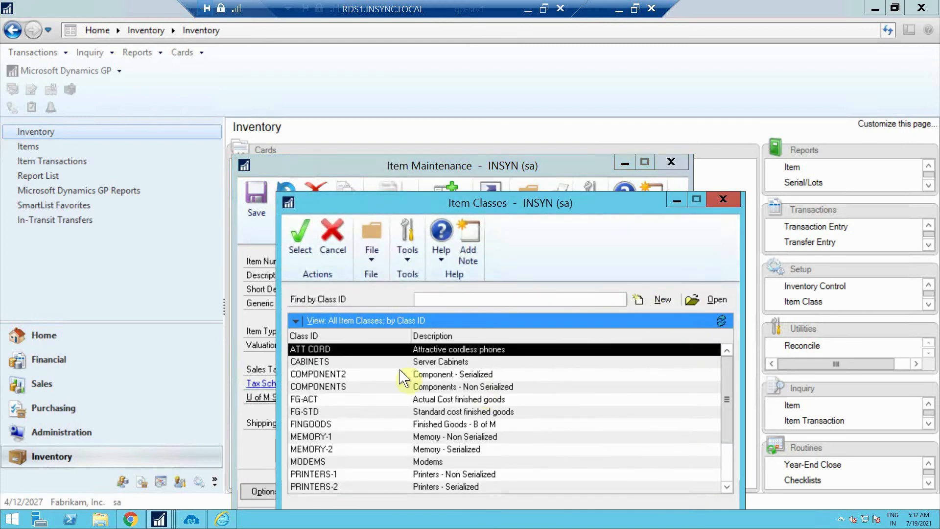
# Assign item class CABINETS to ZNMD8765 and accept its default accounts and costing information
pyautogui.click(332, 362)
pyautogui.click(310, 240)
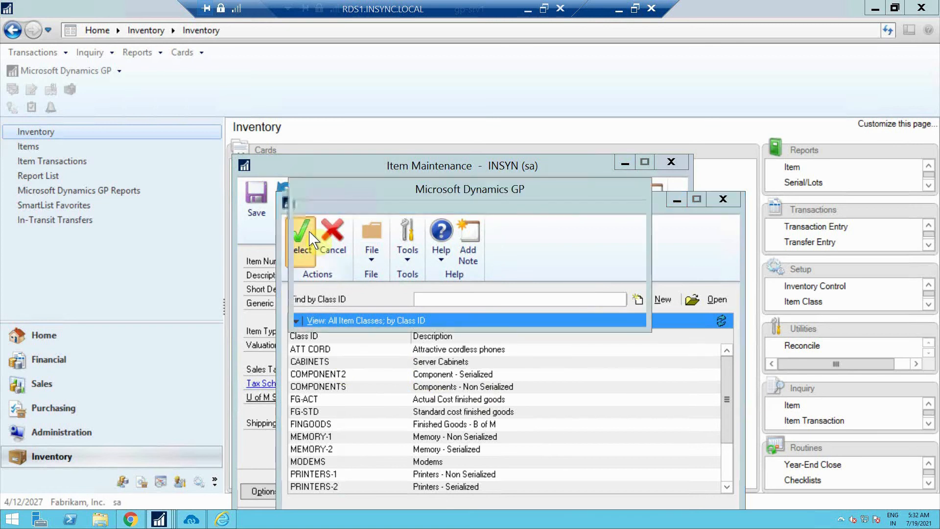
pyautogui.click(405, 306)
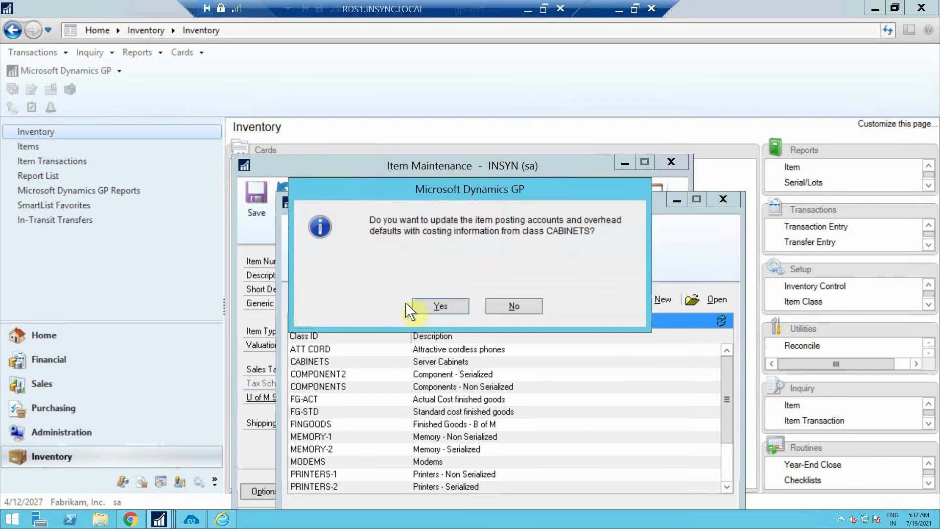
pyautogui.click(426, 301)
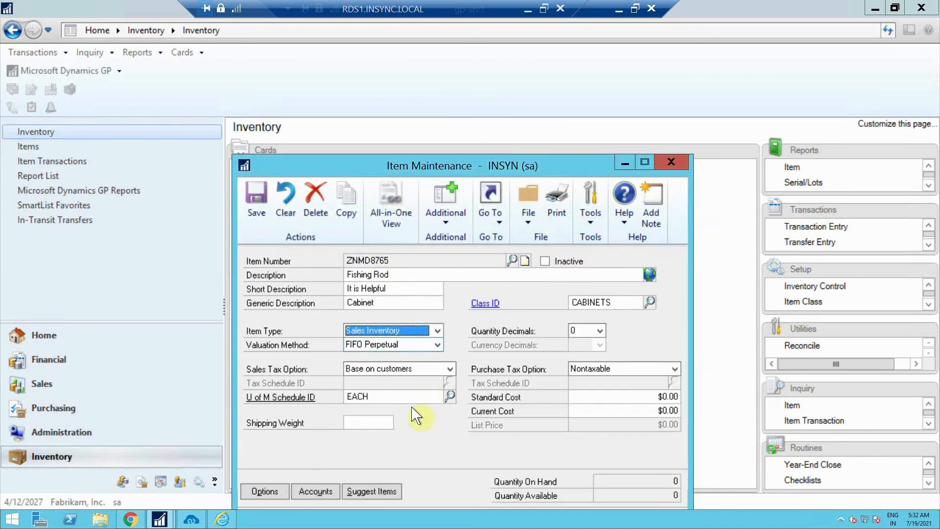
# Give ZNMD8765 shipping weight 1.00, standard and current cost 850.00, and save it
pyautogui.click(386, 421)
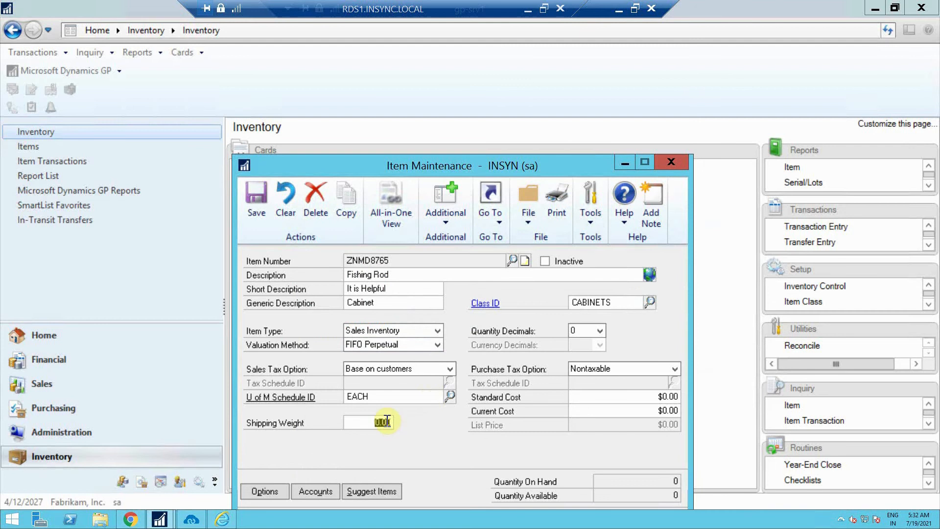
pyautogui.write('12')
pyautogui.press('BackSpace')
pyautogui.click(656, 397)
pyautogui.write('85')
pyautogui.click(665, 410)
pyautogui.doubleClick(662, 408)
pyautogui.click(661, 407)
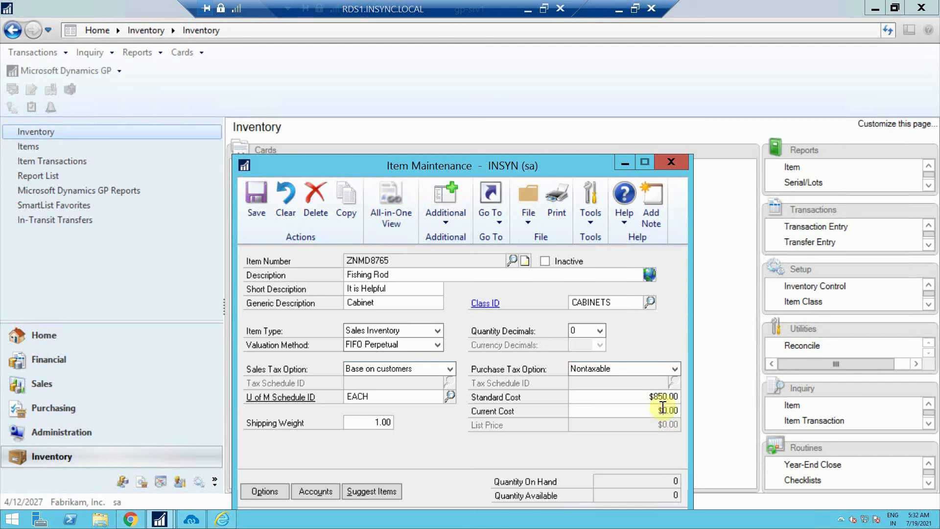
pyautogui.write('850')
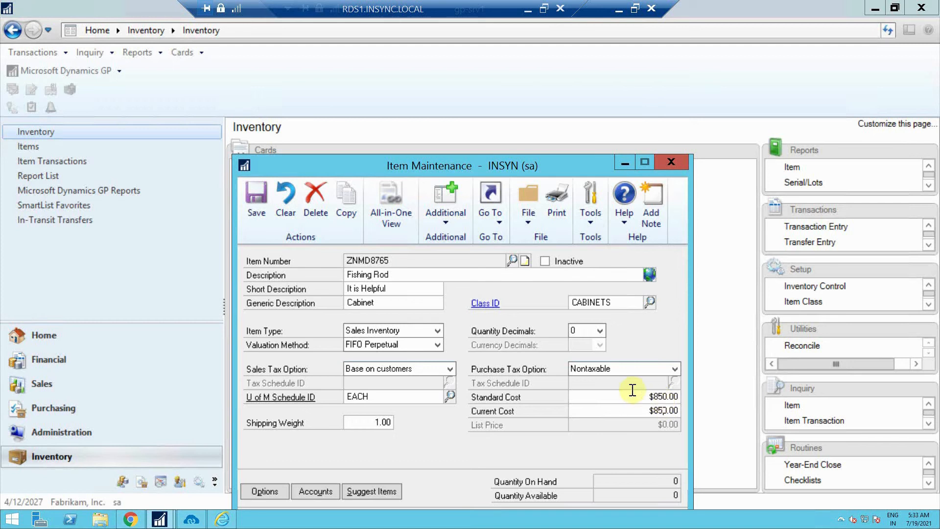
pyautogui.click(258, 193)
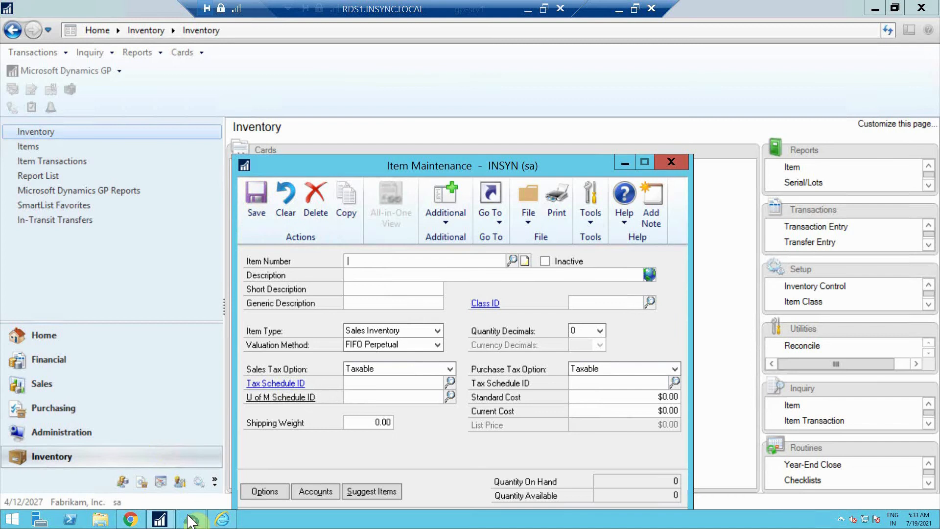
# Run the ITEM ADD sync from Dynamics GP to WooCommerce, then minimize the remote desktop
pyautogui.click(191, 515)
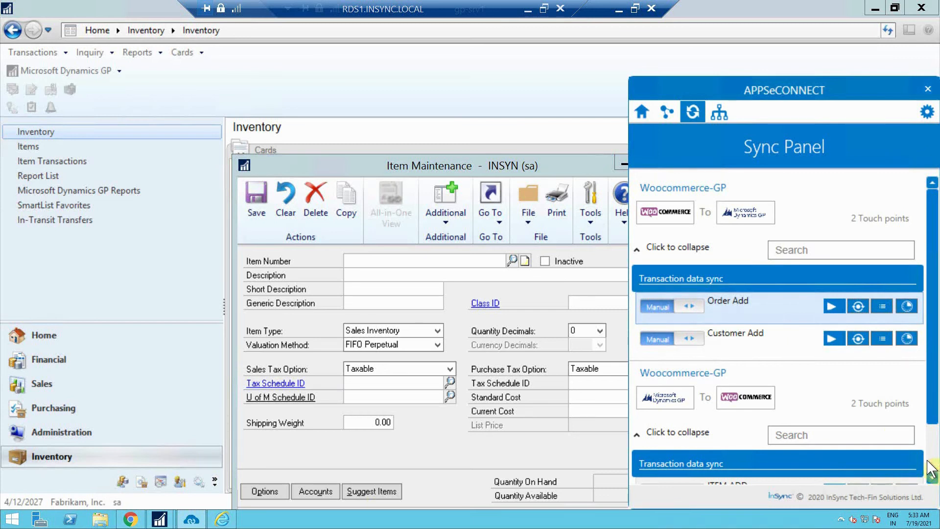
pyautogui.scroll(-3, 931, 470)
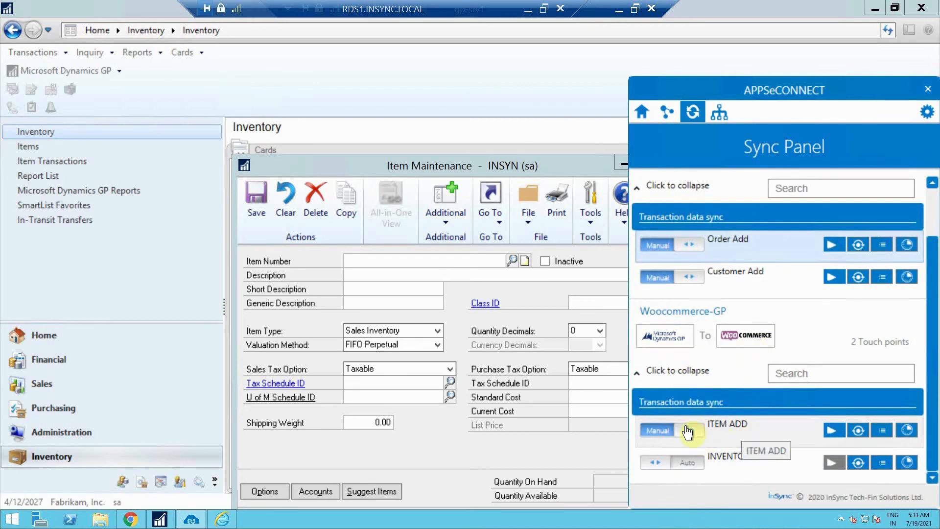
pyautogui.click(834, 430)
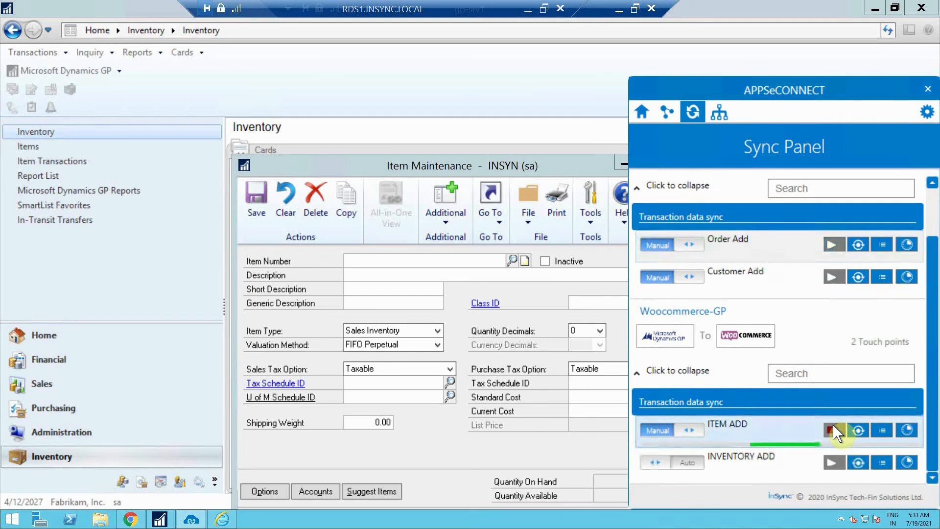
pyautogui.click(618, 11)
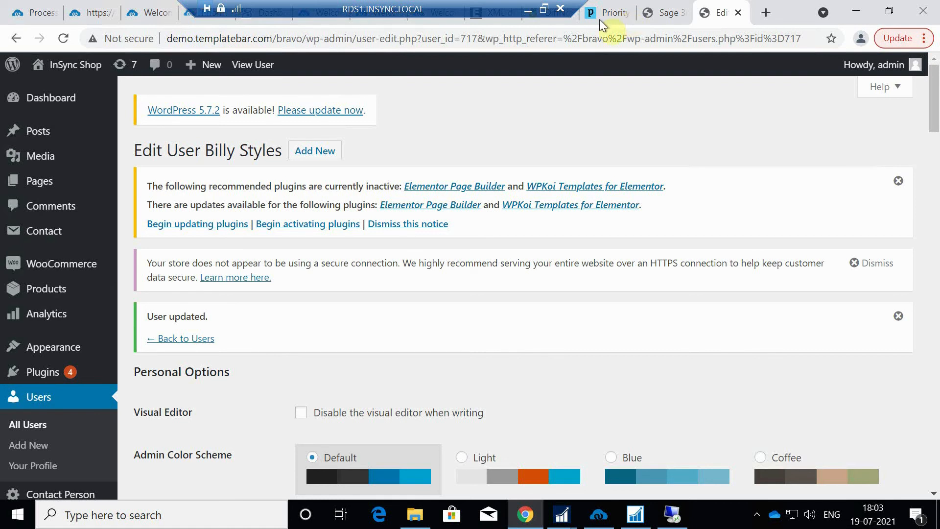
# Open the synced Fishing Rod product (SKU ZNMD8765, £850.00) for editing from the Products list
pyautogui.click(57, 294)
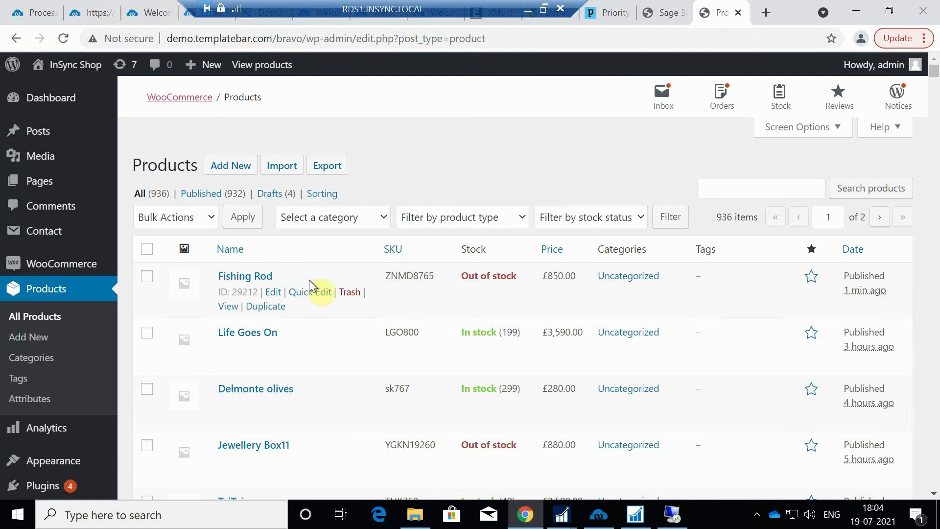
pyautogui.click(273, 296)
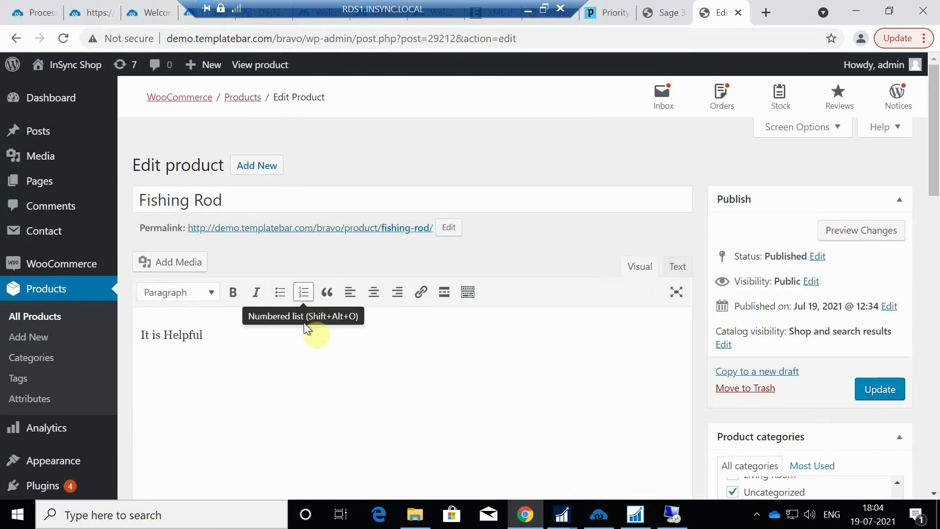
# Show Fishing Rod's Inventory data: SKU ZNMD8765, stock not managed, Out of stock
pyautogui.scroll(-1, 377, 351)
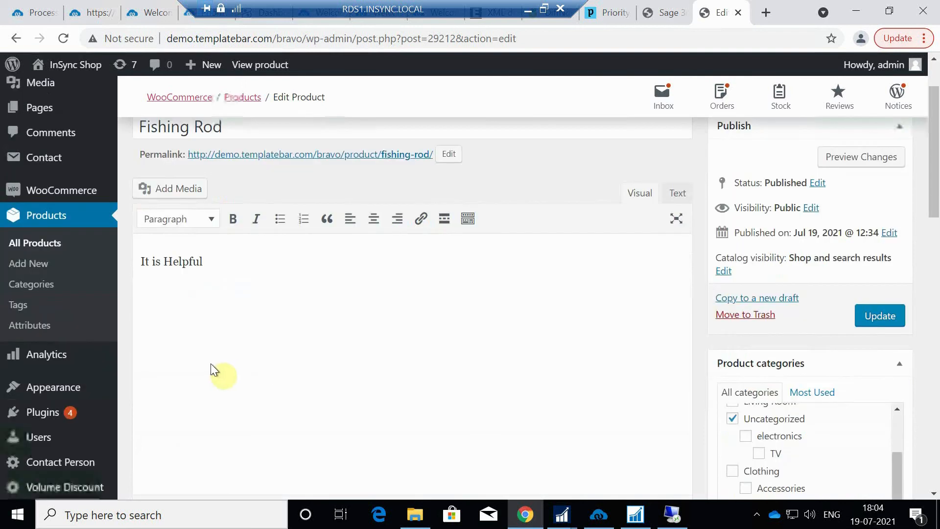
pyautogui.scroll(-2, 240, 264)
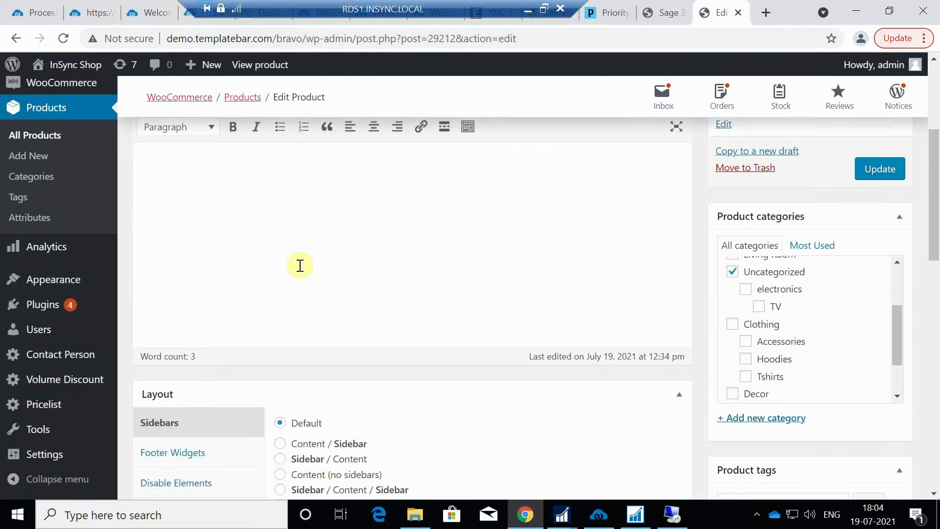
pyautogui.scroll(-1, 631, 289)
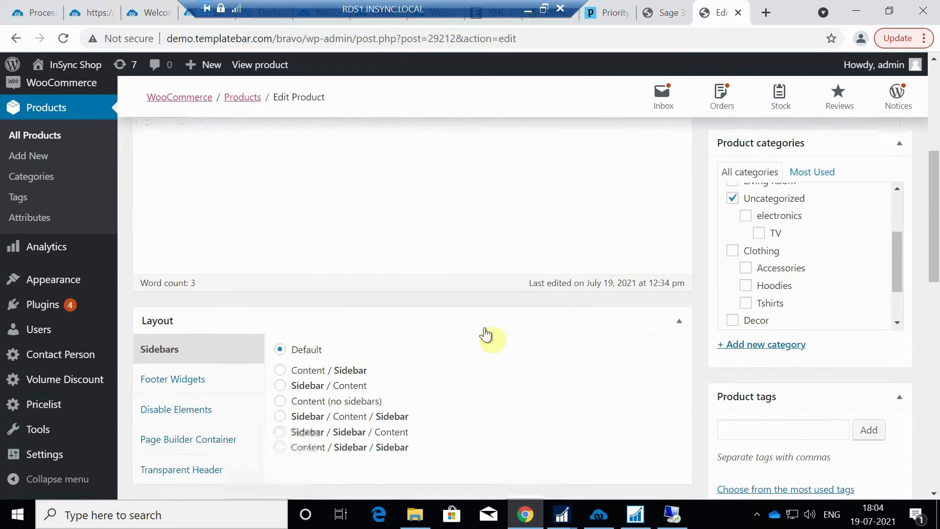
pyautogui.scroll(-2, 486, 336)
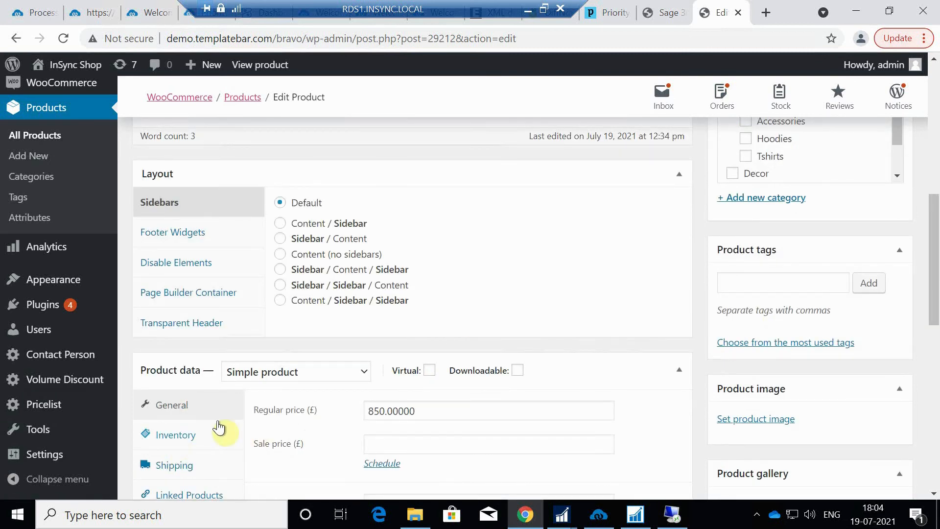
pyautogui.scroll(-2, 276, 410)
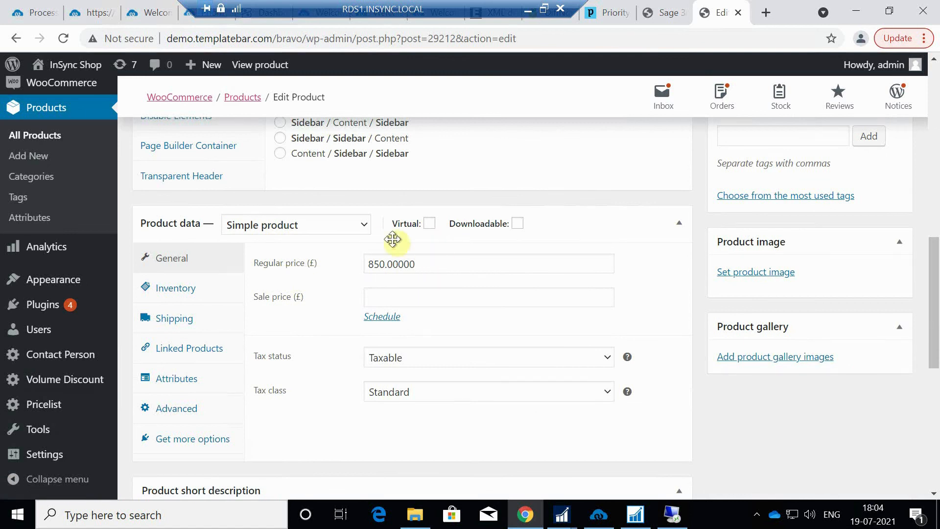
pyautogui.click(169, 292)
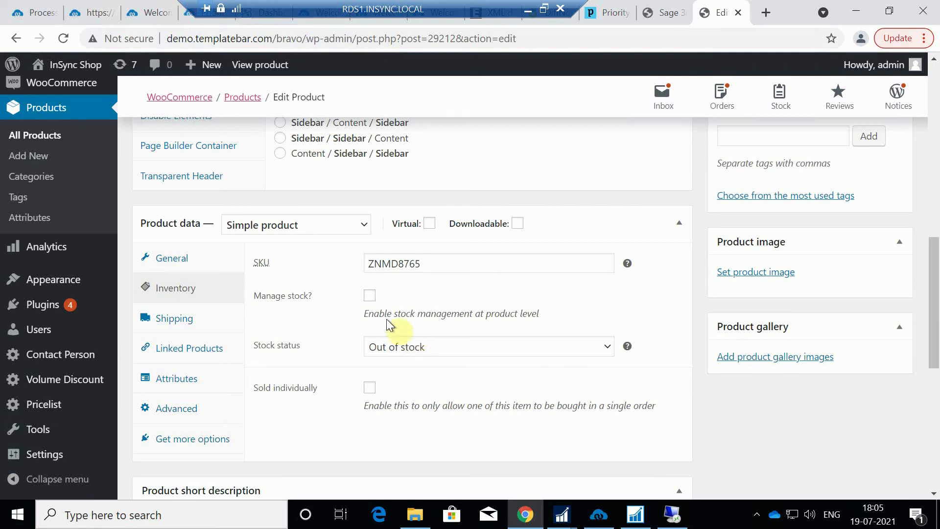
# Confirm Fishing Rod is Out of stock in Products, then switch to the Dynamics GP remote desktop
pyautogui.click(49, 114)
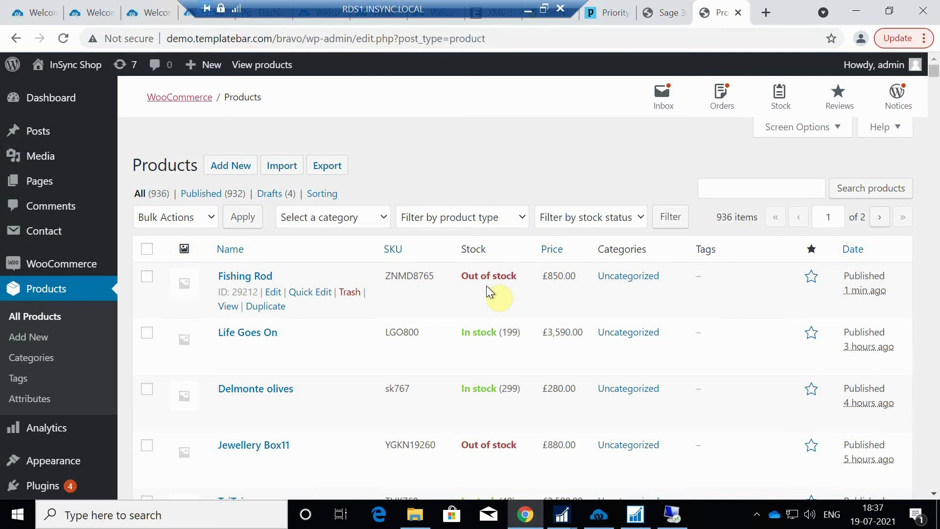
pyautogui.click(672, 515)
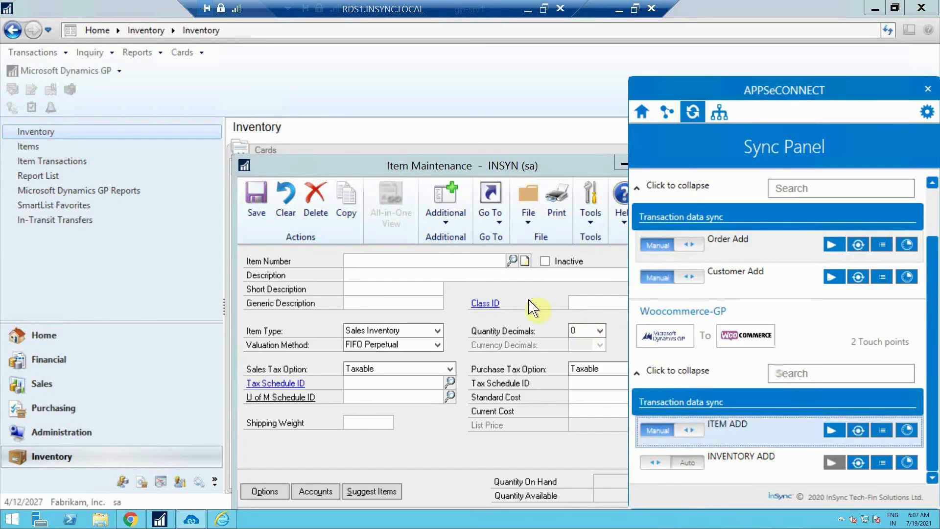
pyautogui.click(65, 159)
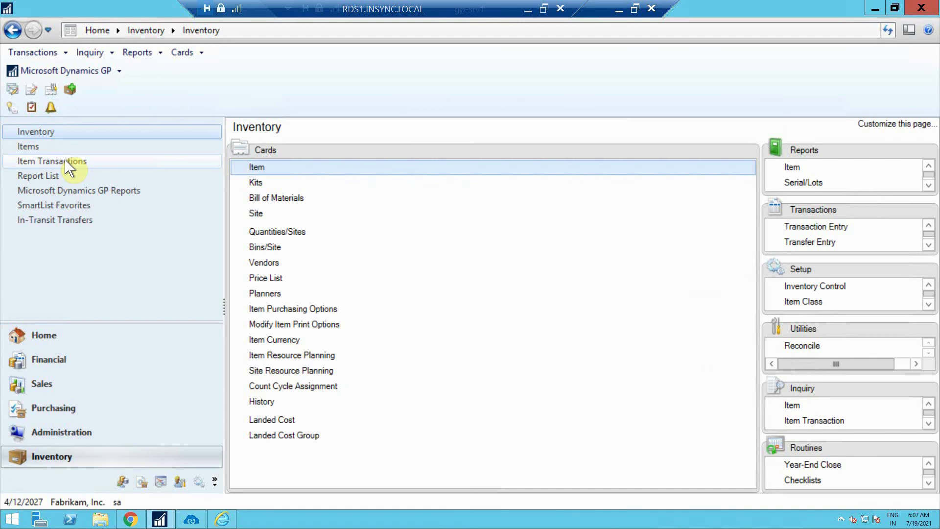
pyautogui.click(73, 162)
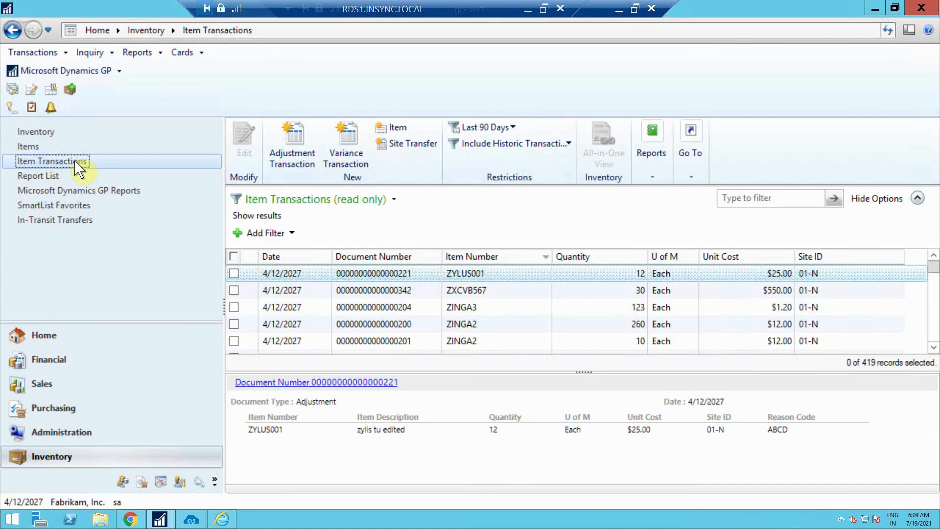
pyautogui.click(299, 155)
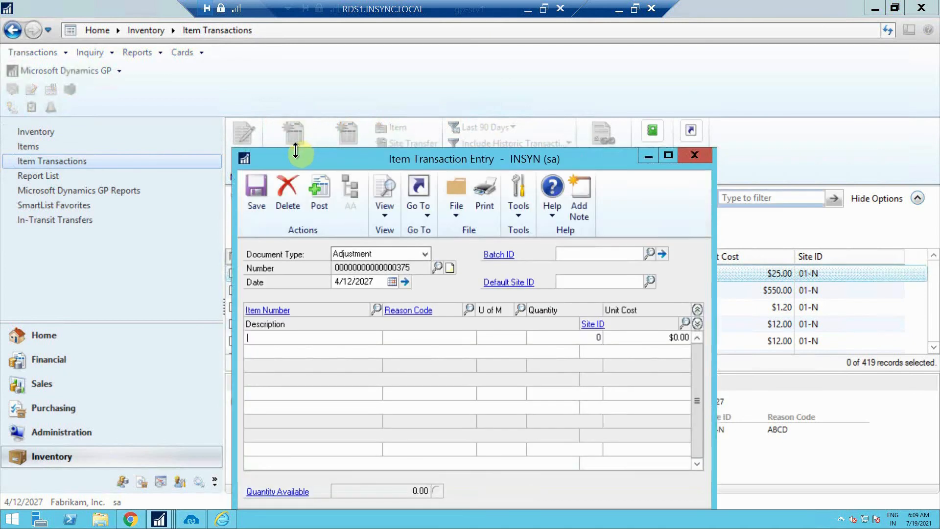
# Look up ZNMD8765 and place Fishing Rod at $850.00 on the adjustment's first line
pyautogui.click(376, 310)
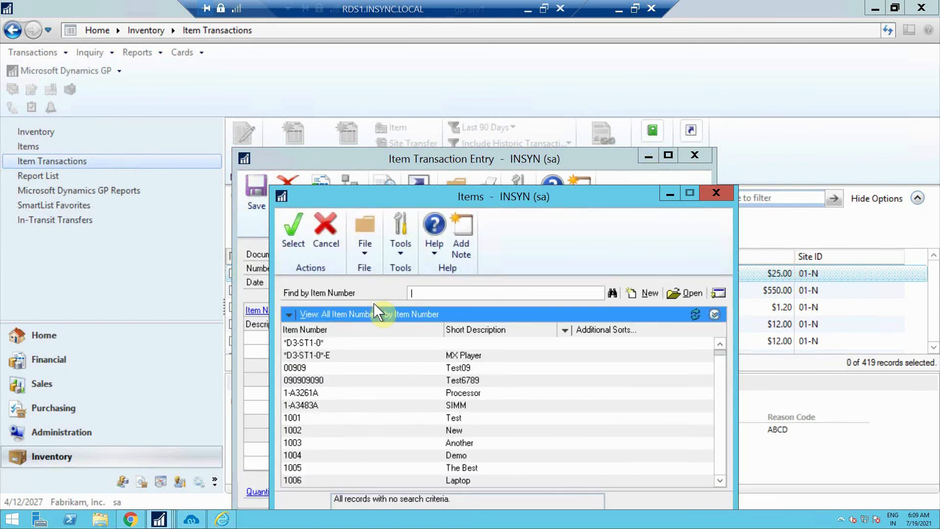
pyautogui.write('ZM')
pyautogui.press('BackSpace')
pyautogui.write('NMD8765')
pyautogui.click(294, 238)
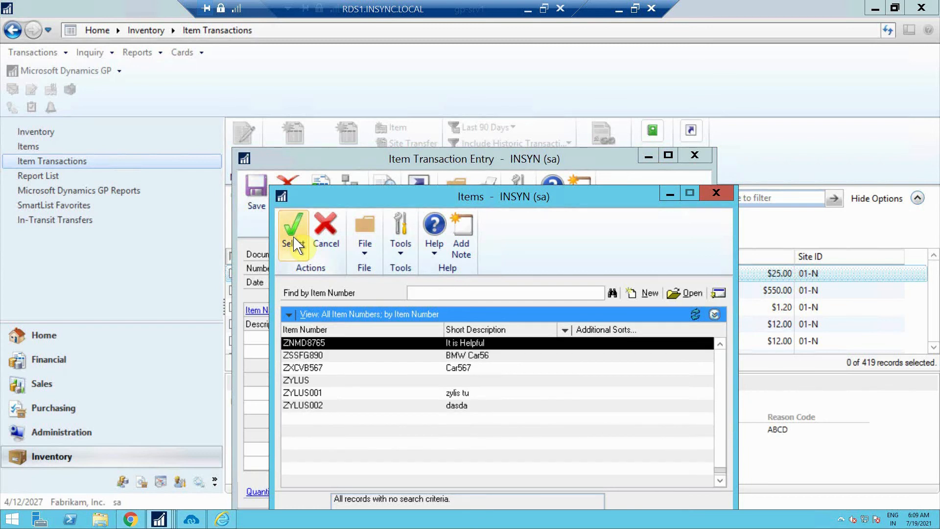
pyautogui.click(350, 341)
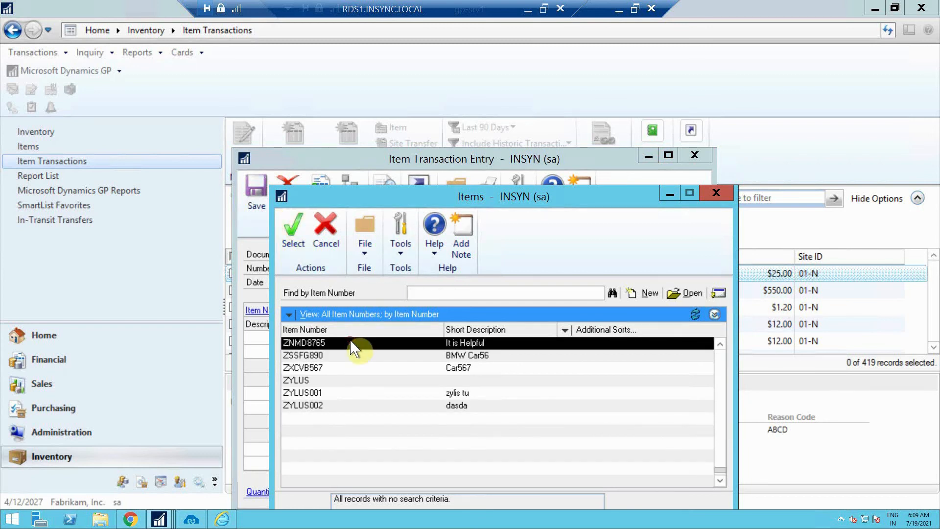
pyautogui.click(291, 236)
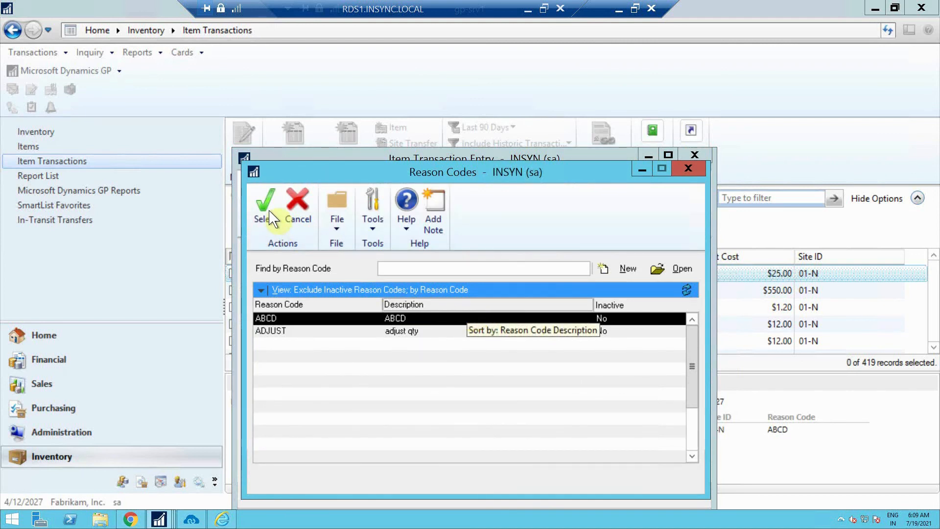
# Set reason code ABCD, quantity 100 and site 01-N on the line, then post the adjustment
pyautogui.click(267, 214)
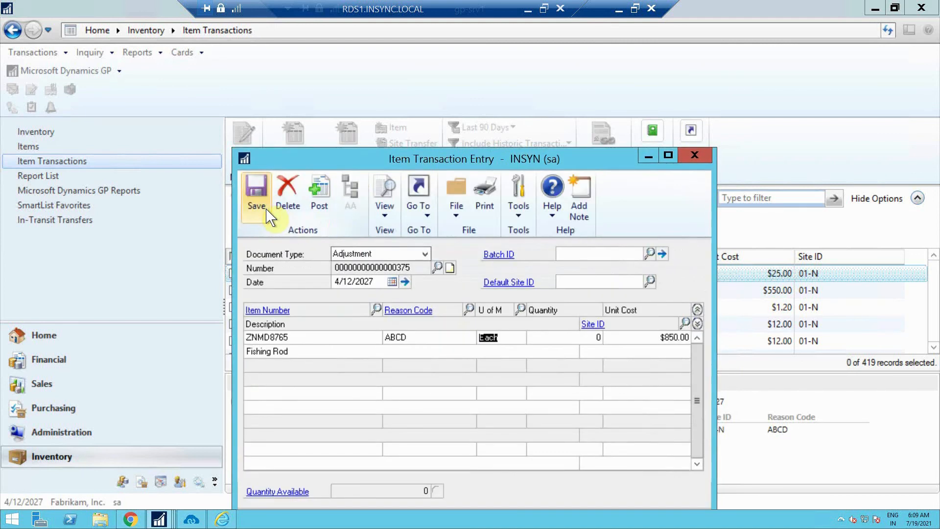
pyautogui.click(589, 337)
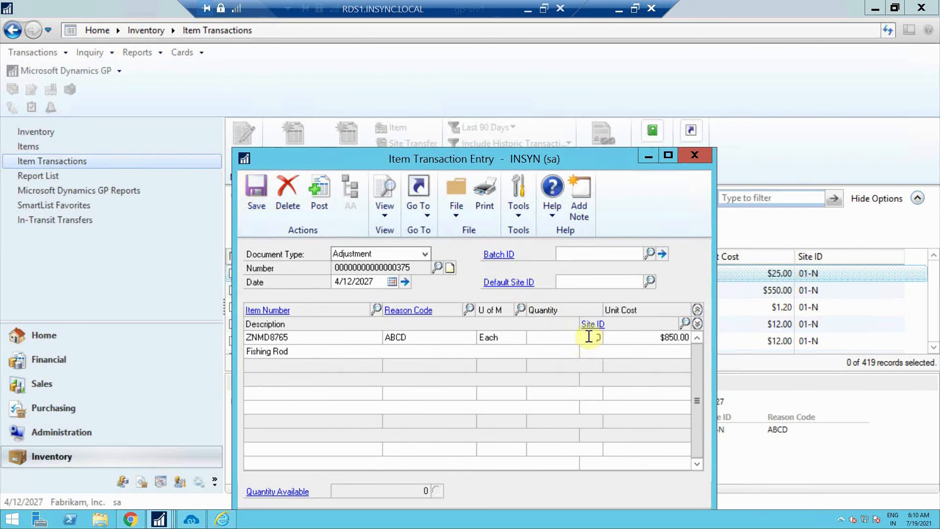
pyautogui.write('100')
pyautogui.click(620, 353)
pyautogui.click(686, 325)
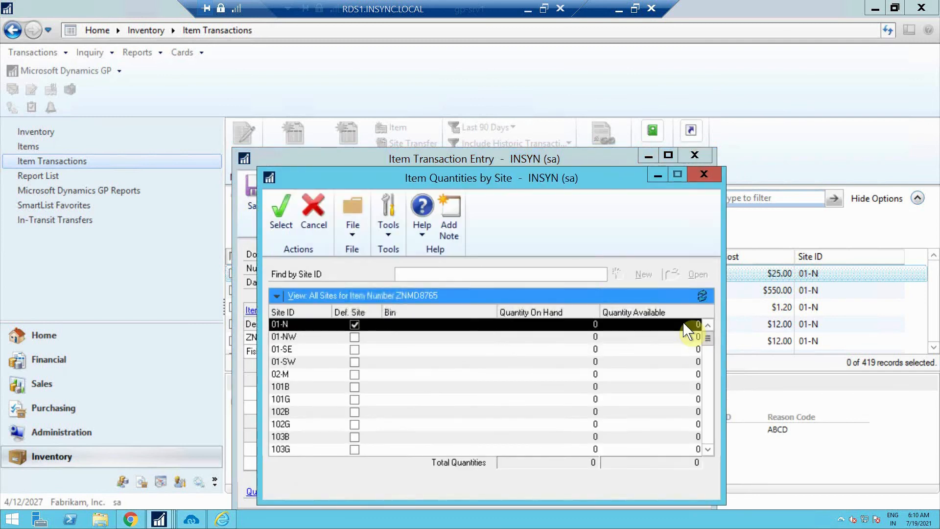
pyautogui.click(277, 217)
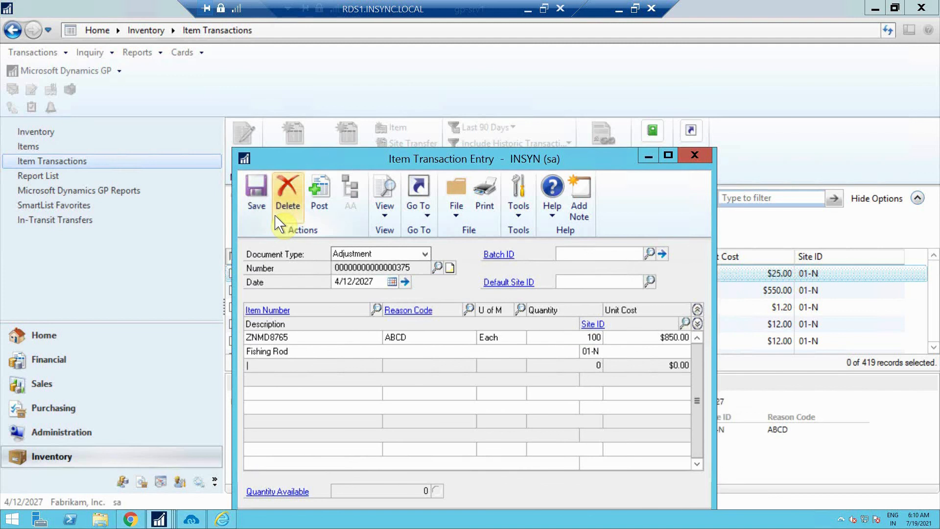
pyautogui.click(323, 215)
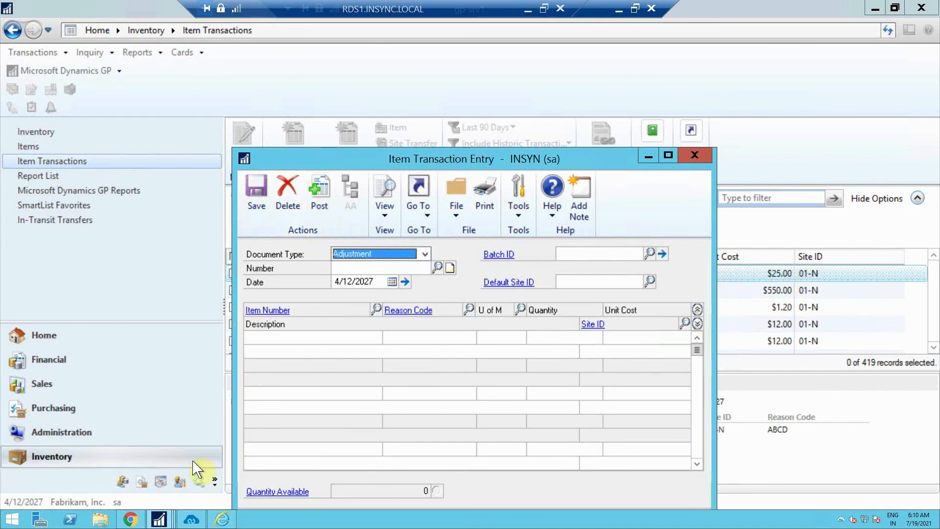
# Open the APPSeCONNECT Sync Panel from the tray, then minimize the remote desktop back to Chrome
pyautogui.click(193, 523)
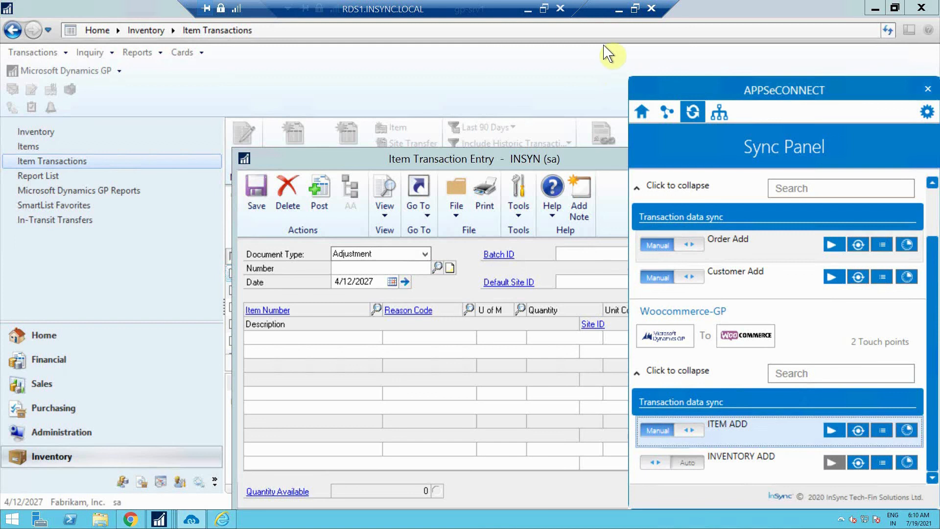
pyautogui.click(619, 8)
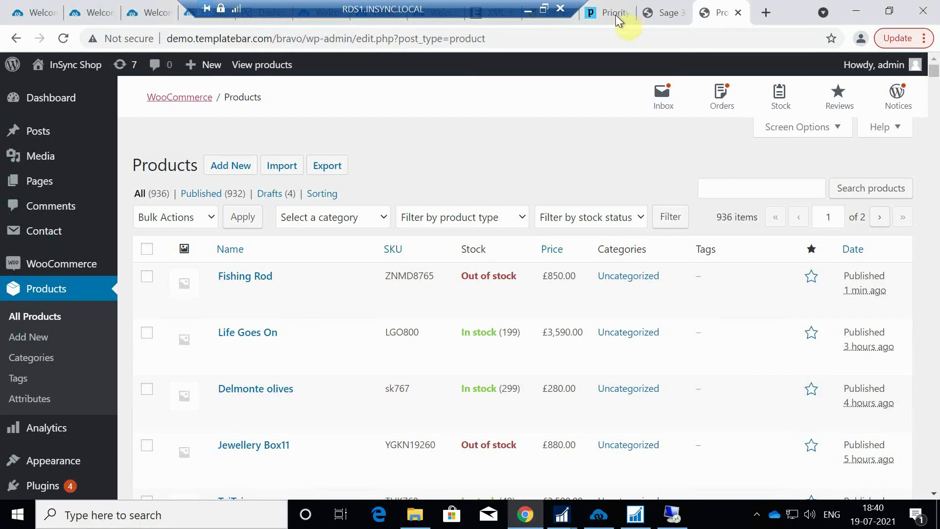
# Reload the WooCommerce Products list to see Fishing Rod ZNMD8765 now In stock (100)
pyautogui.moveTo(492, 289)
pyautogui.click(64, 39)
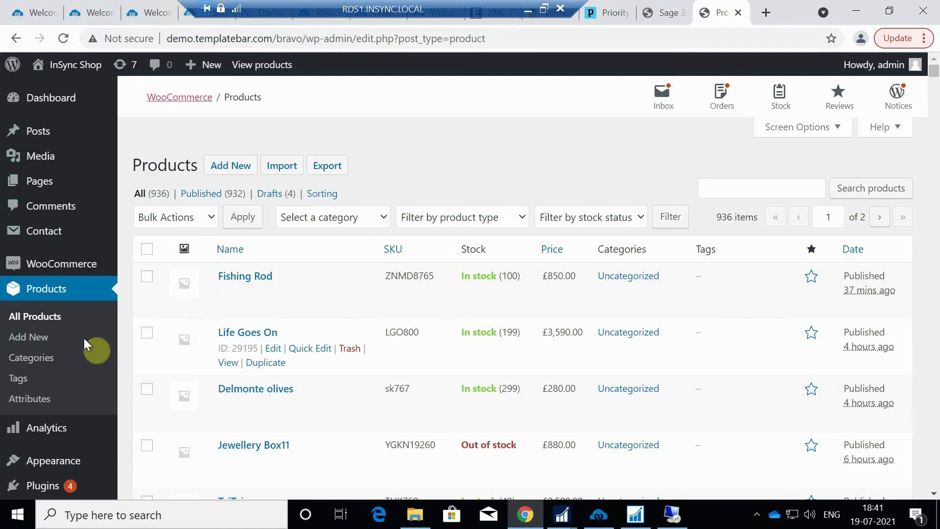
# Start a new order from the WooCommerce Orders list
pyautogui.moveTo(77, 267)
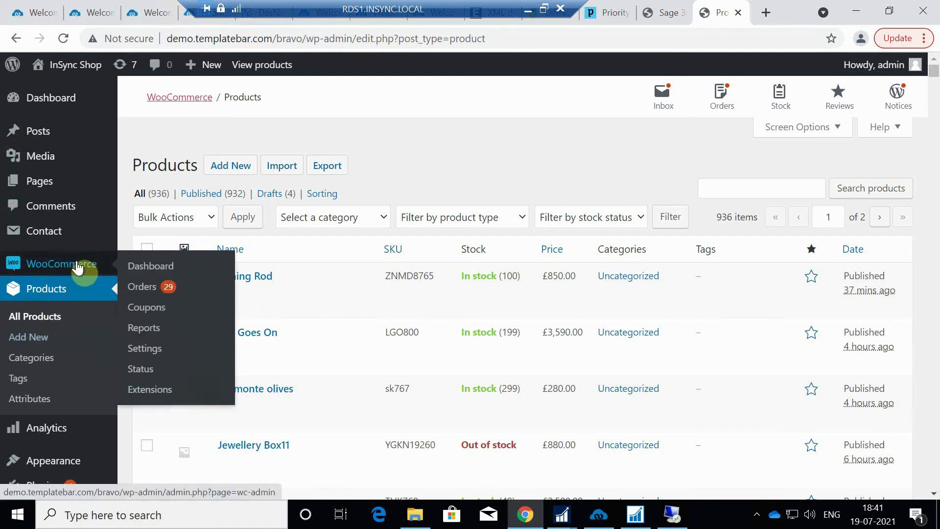
pyautogui.click(149, 296)
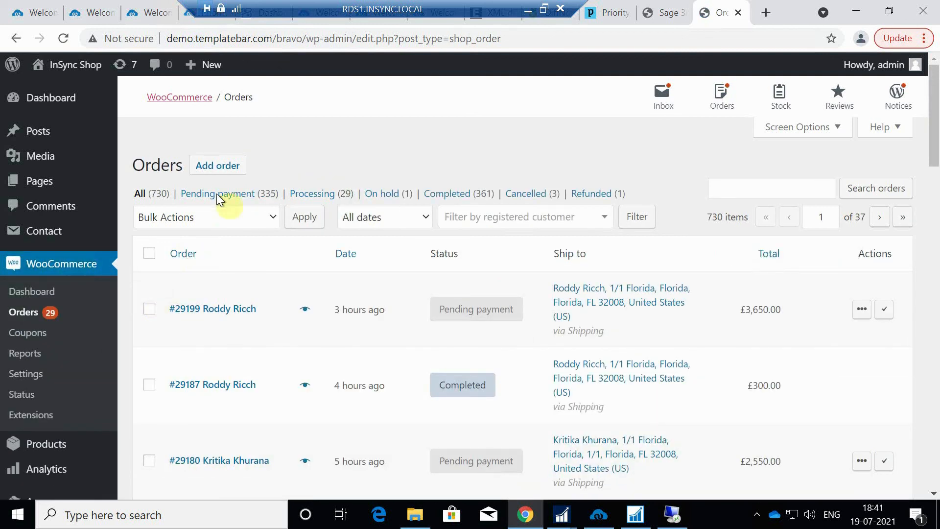
pyautogui.click(222, 172)
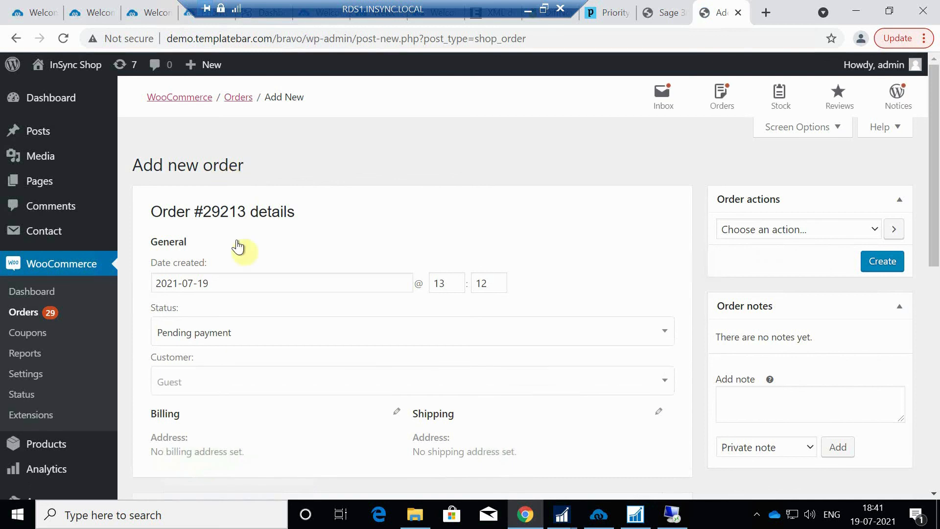
pyautogui.click(216, 383)
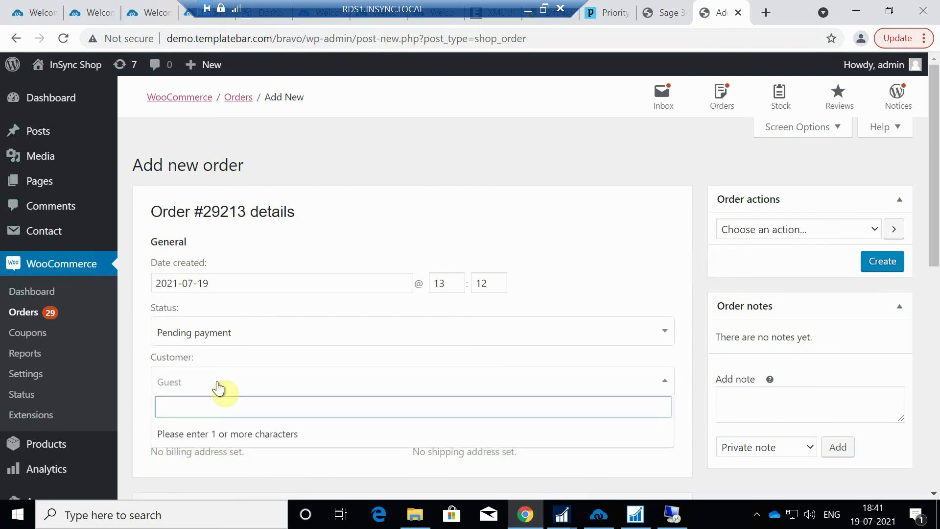
pyautogui.write('Billy')
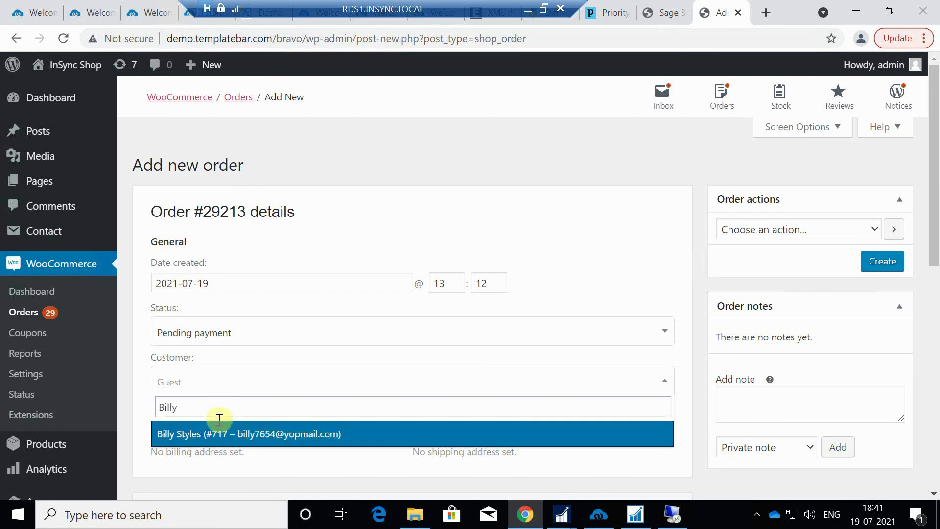
pyautogui.click(221, 433)
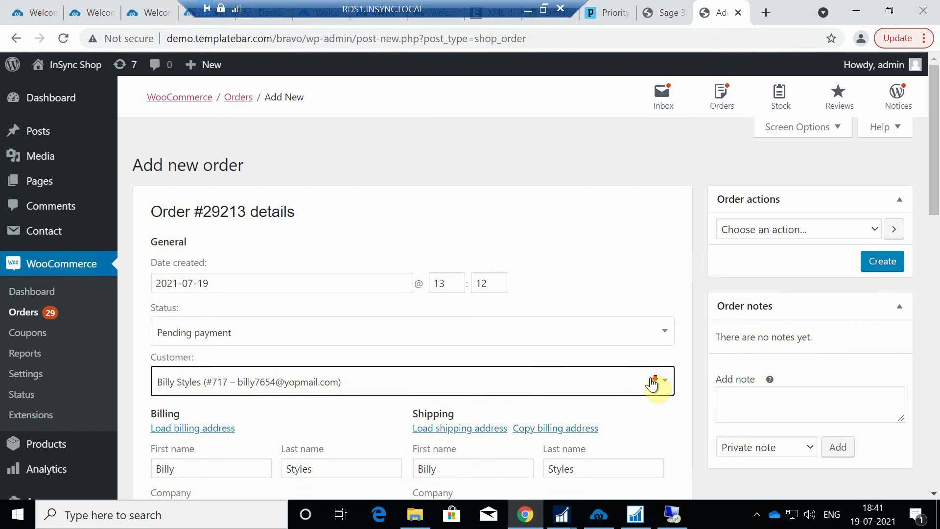
pyautogui.scroll(-3, 679, 402)
pyautogui.scroll(-3, 676, 398)
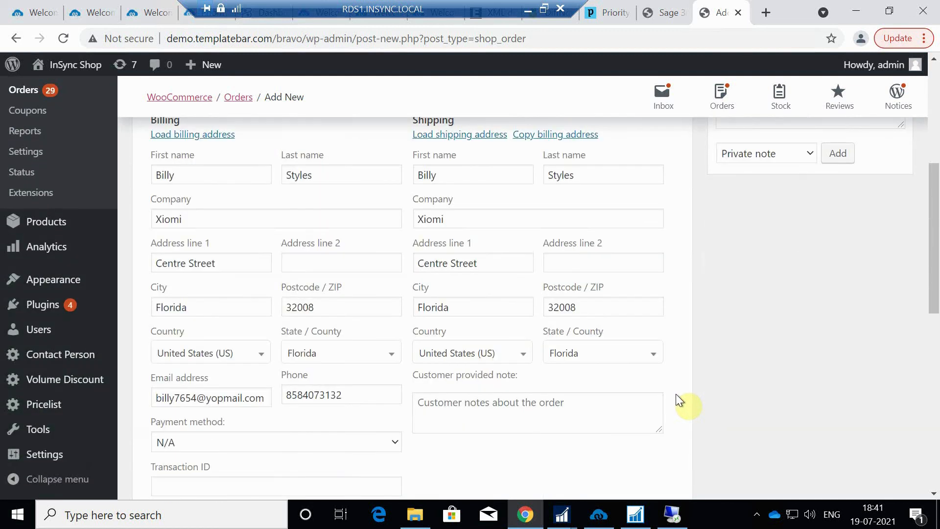
pyautogui.scroll(-5, 675, 394)
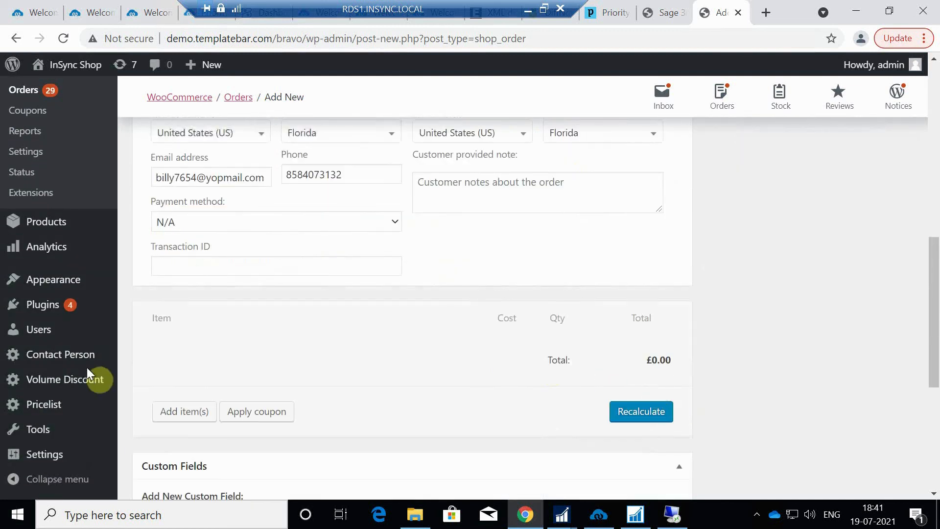
pyautogui.click(172, 406)
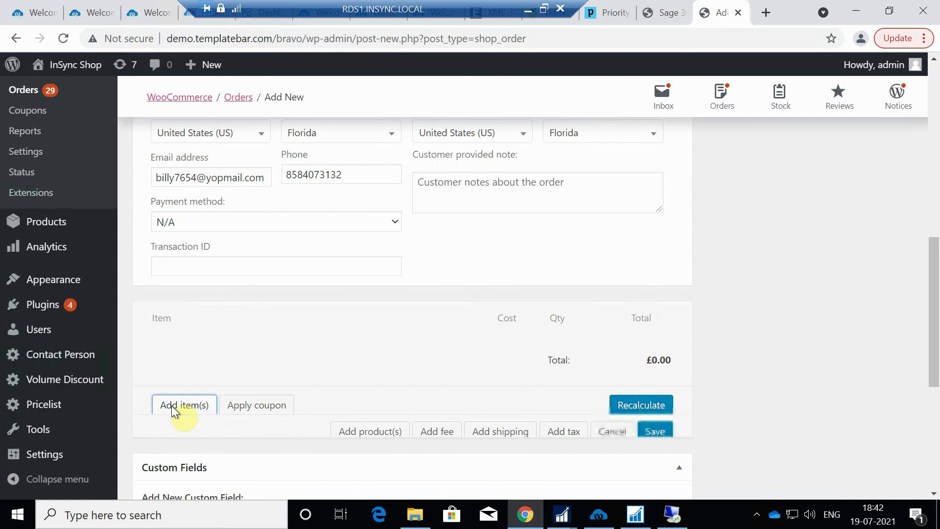
pyautogui.click(353, 412)
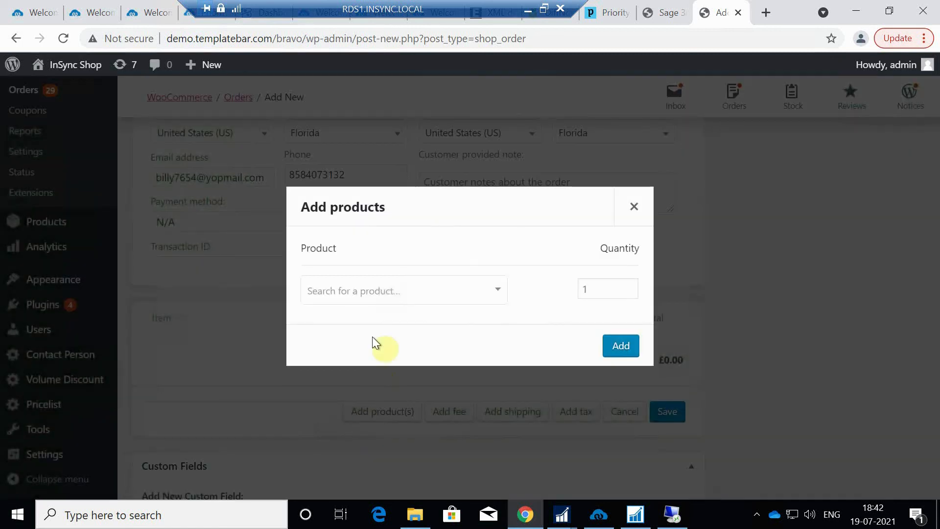
pyautogui.click(387, 296)
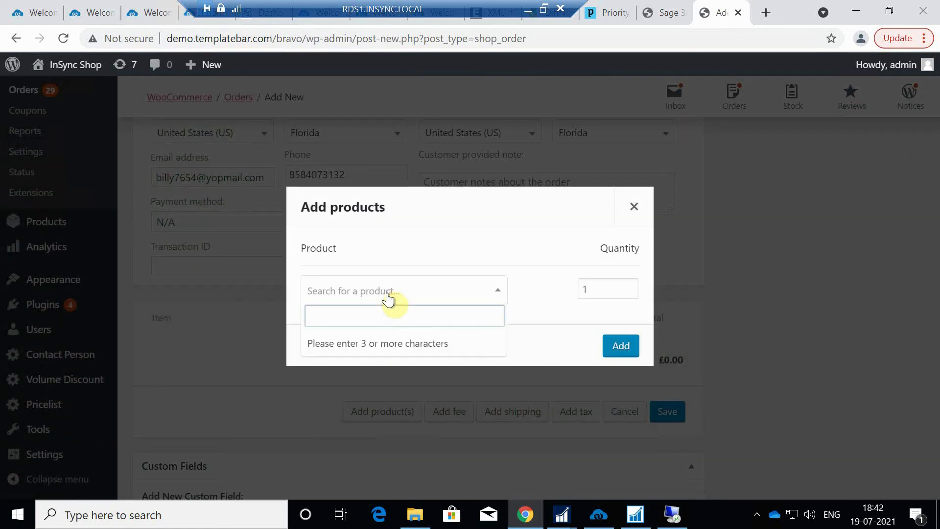
pyautogui.write('Fishi')
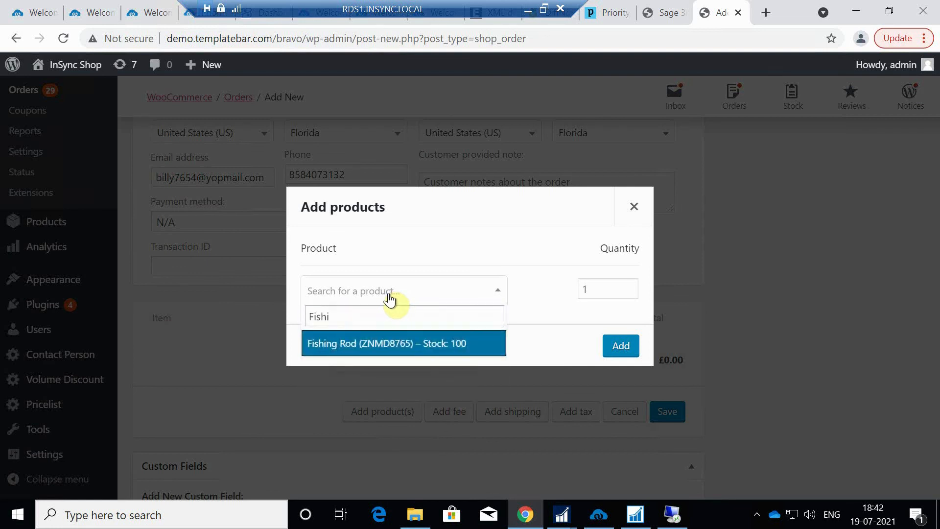
pyautogui.click(389, 342)
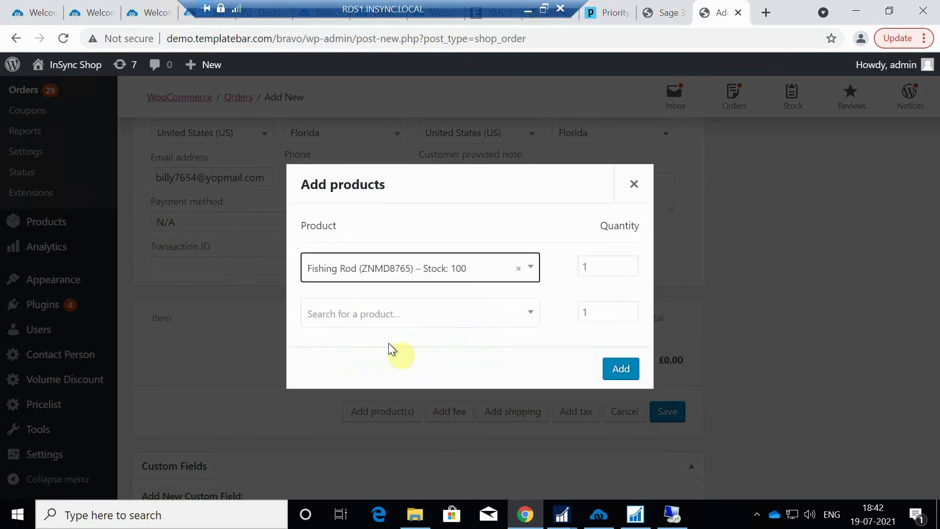
pyautogui.click(616, 369)
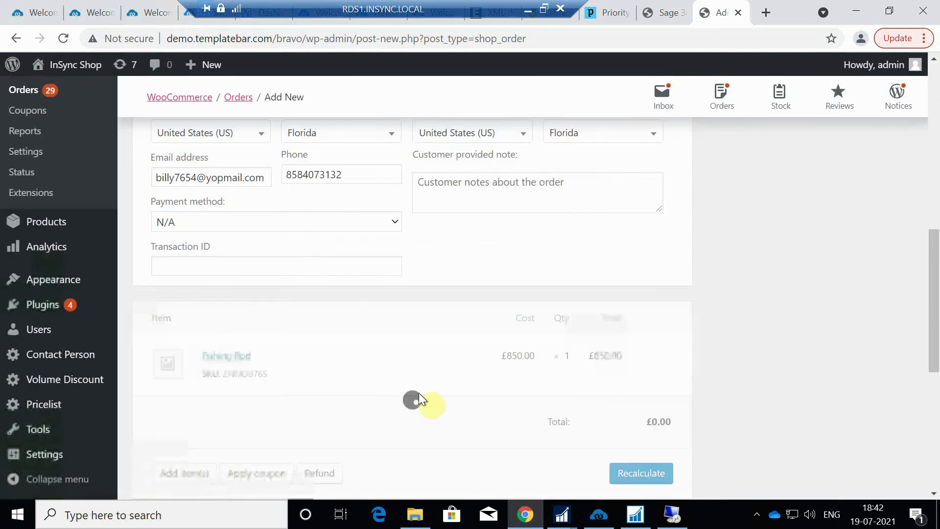
pyautogui.scroll(-1, 489, 387)
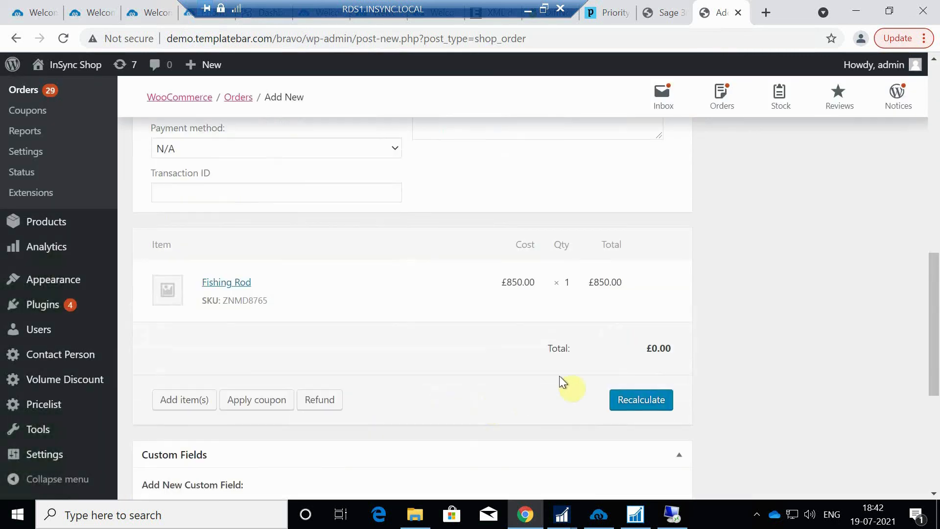
# Add a Flat rate shipping line costing £50 to the order and save the items
pyautogui.click(184, 399)
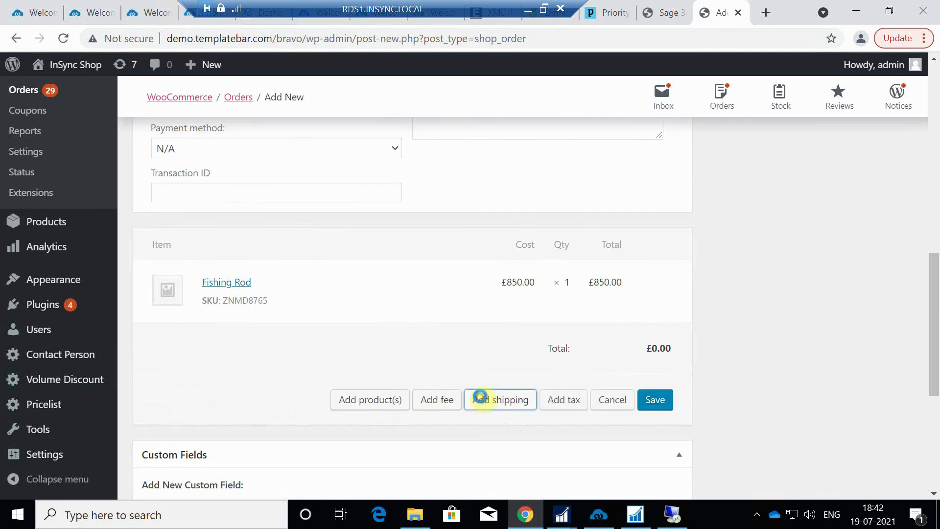
pyautogui.click(483, 401)
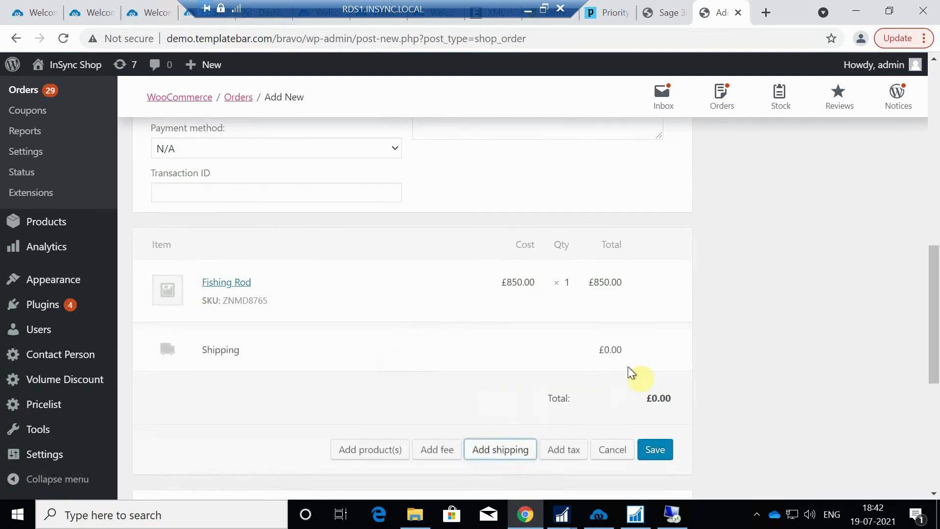
pyautogui.click(643, 352)
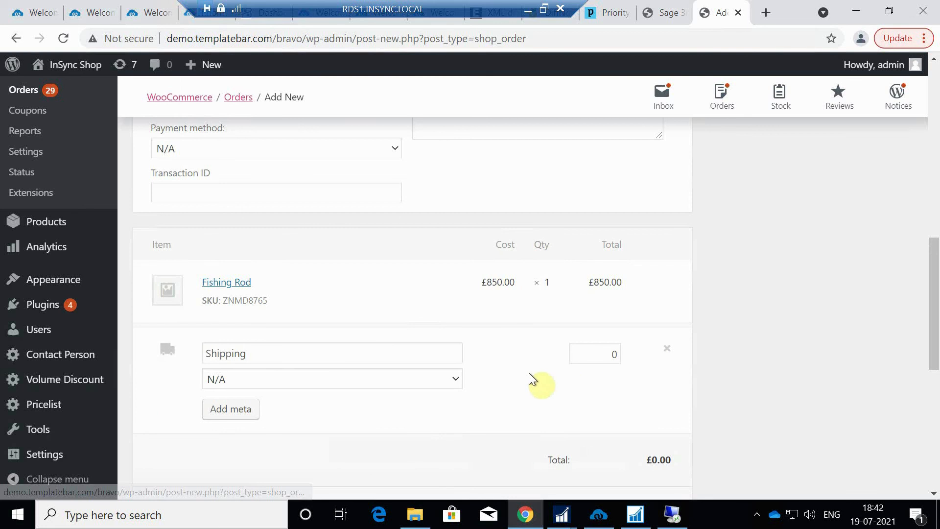
pyautogui.click(458, 382)
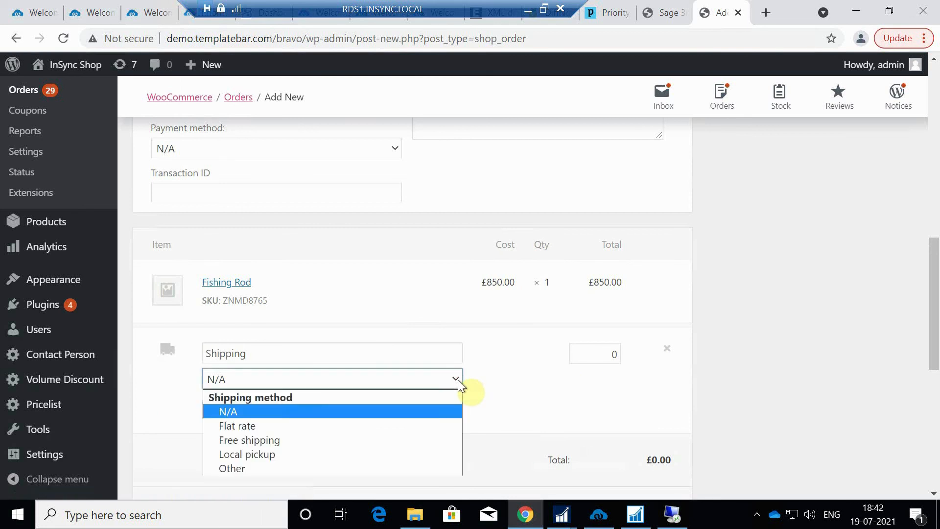
pyautogui.click(426, 426)
pyautogui.click(595, 353)
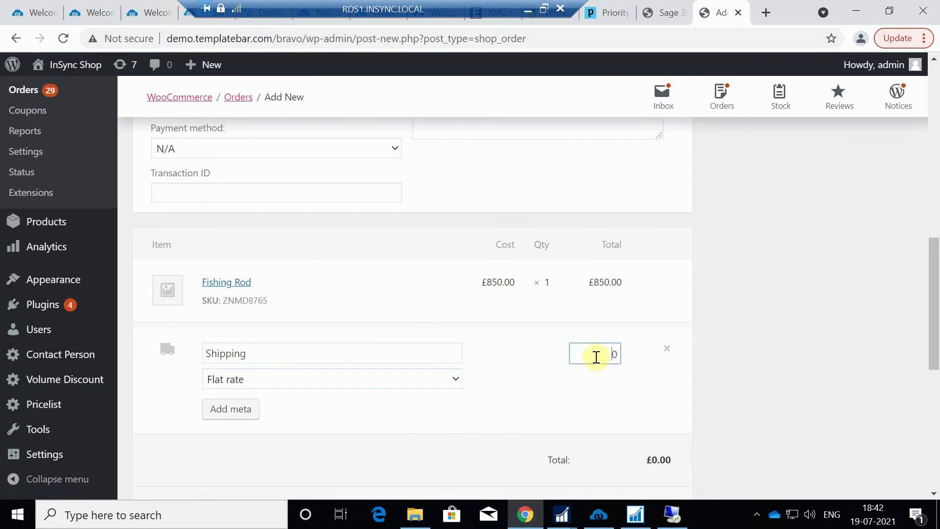
pyautogui.write('5')
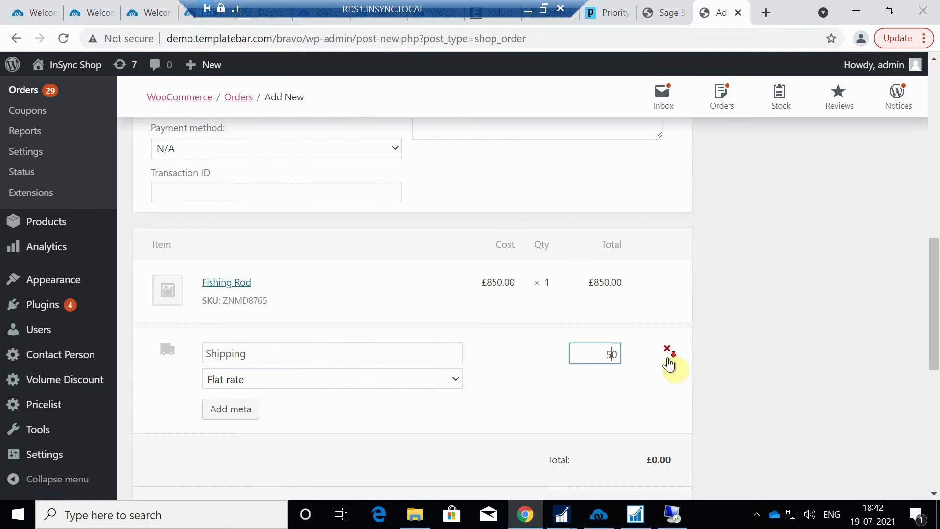
pyautogui.scroll(-3, 667, 364)
pyautogui.click(653, 374)
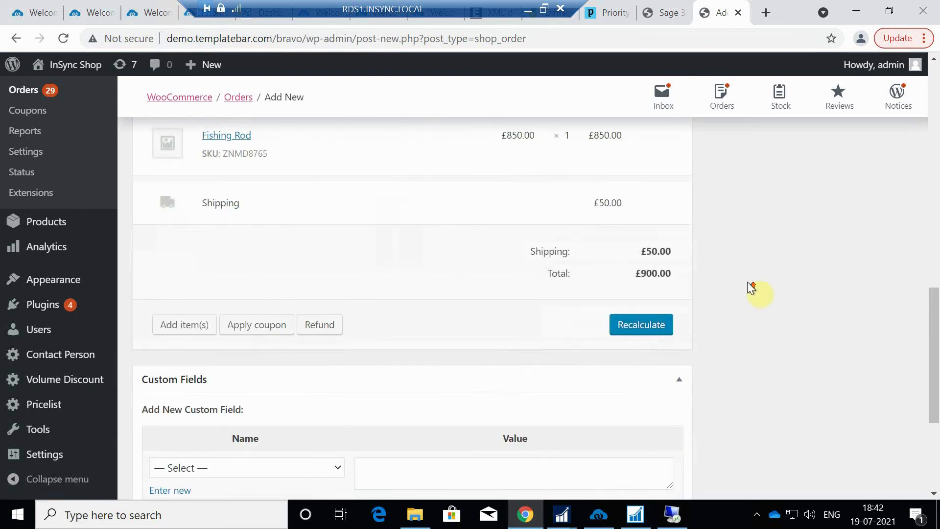
pyautogui.scroll(8, 747, 281)
pyautogui.scroll(8, 832, 251)
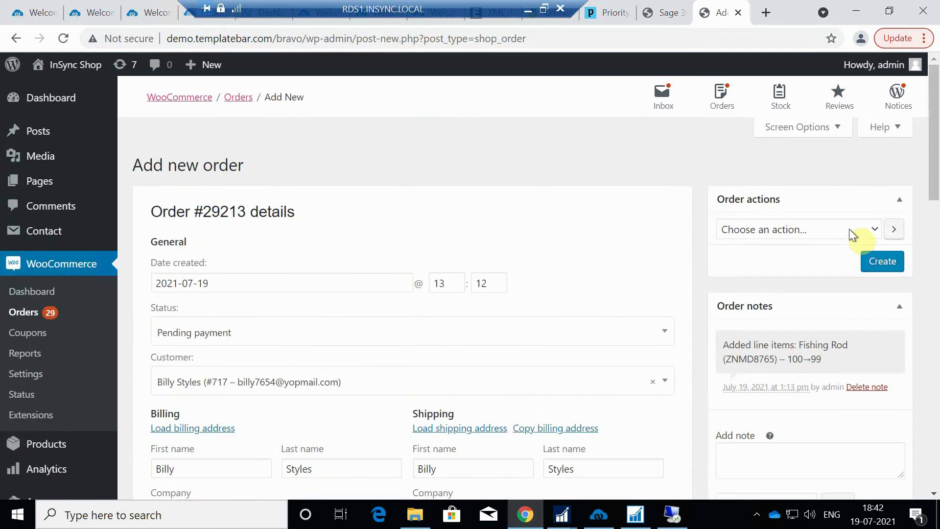
pyautogui.click(875, 261)
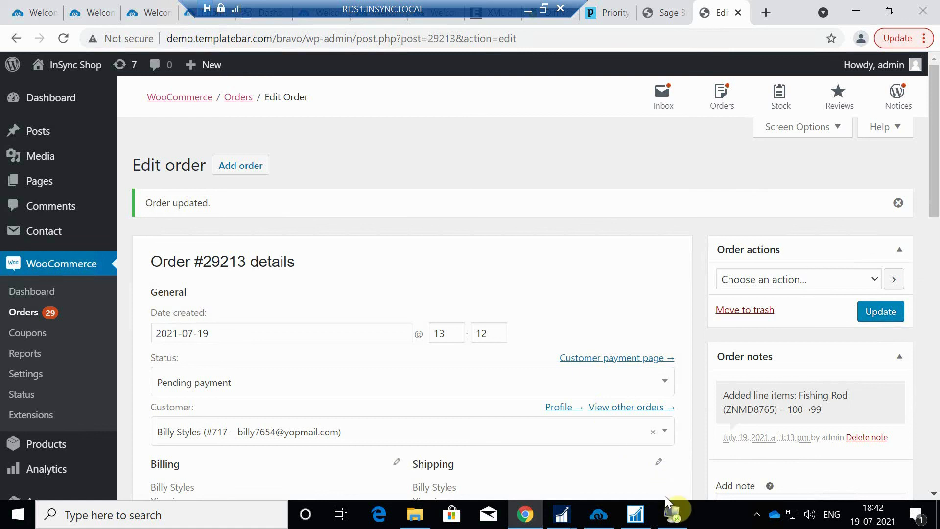
pyautogui.click(673, 515)
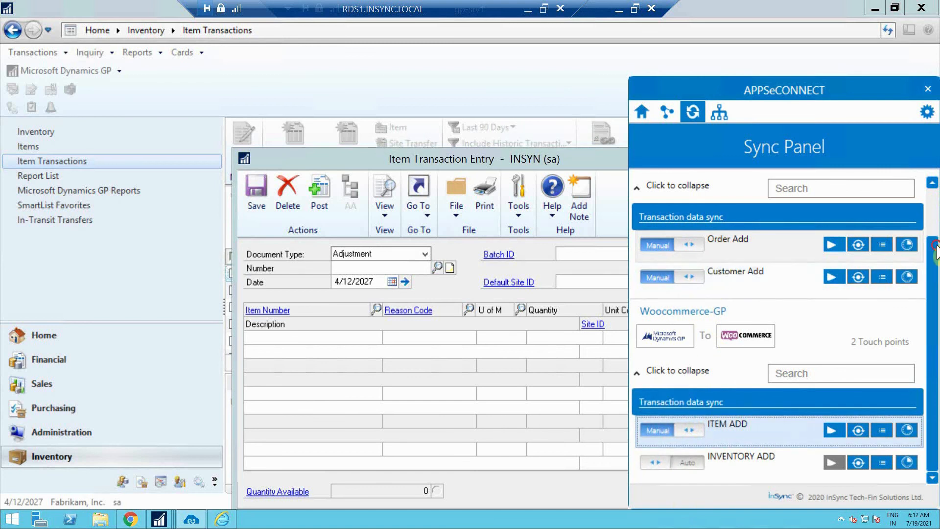
# Start the Order Add sync in the Sync Panel's Woocommerce-GP group
pyautogui.scroll(1, 892, 237)
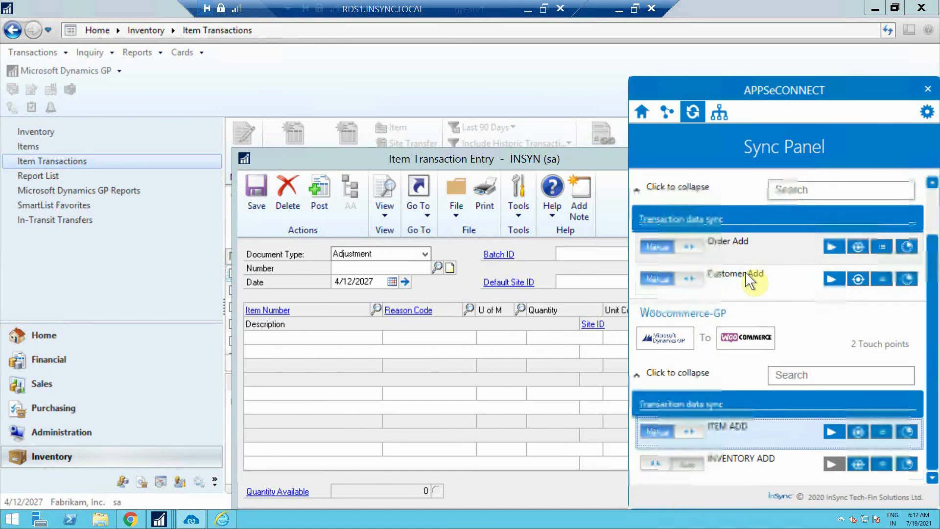
pyautogui.scroll(2, 729, 274)
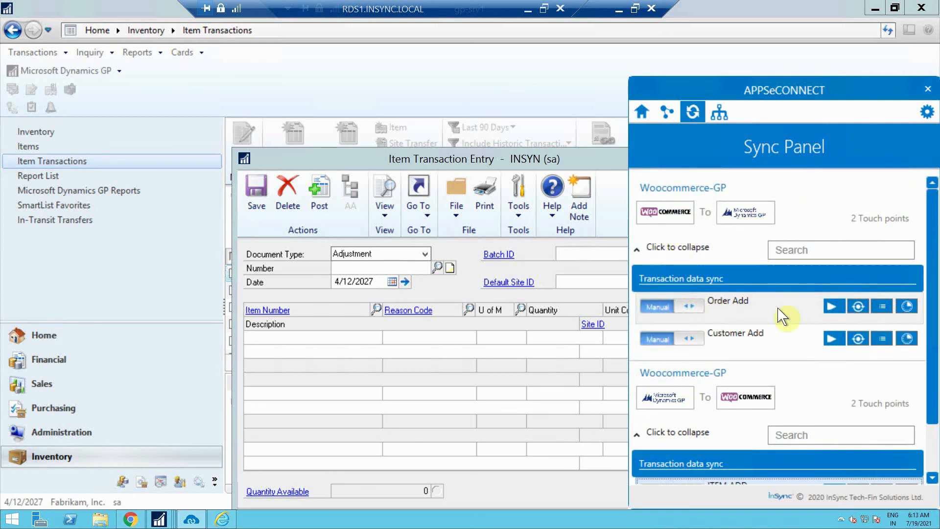
pyautogui.click(832, 308)
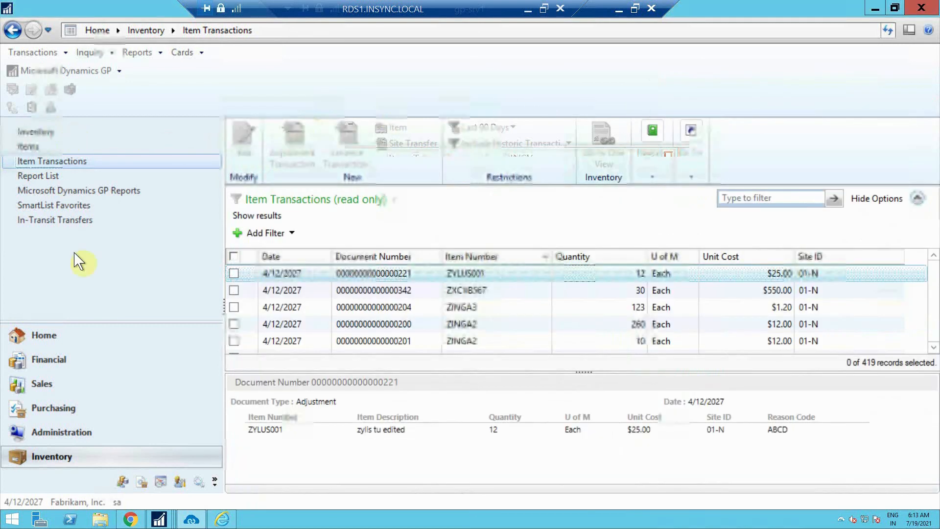
# Open a blank Sales Transaction Entry window from Dynamics GP's Sales area
pyautogui.click(42, 384)
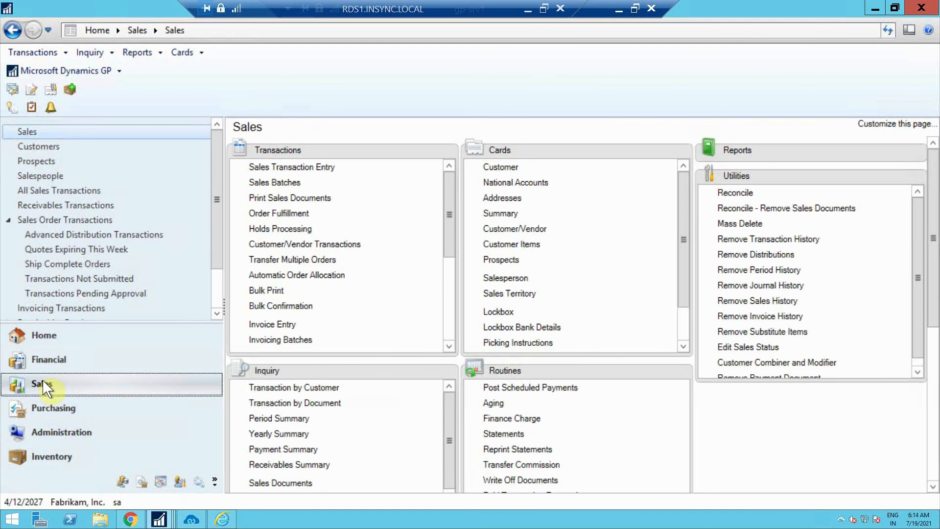
pyautogui.click(284, 169)
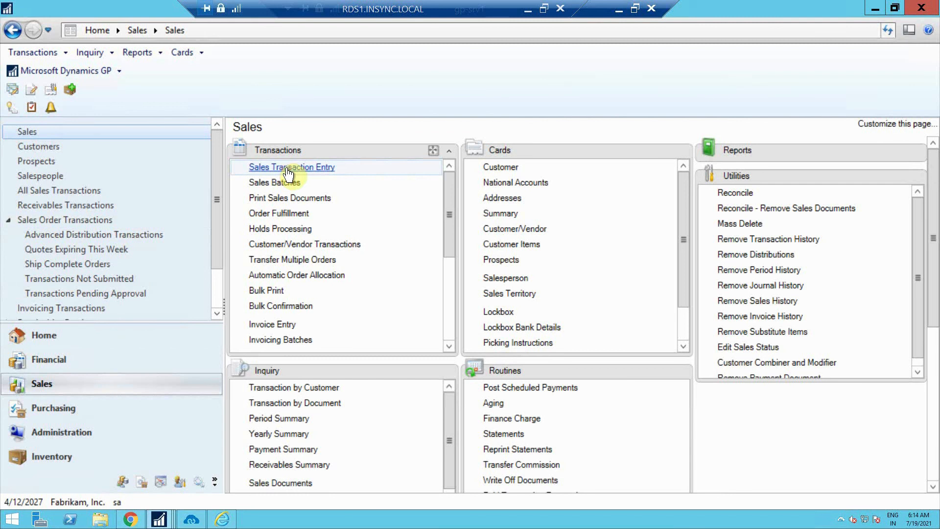
pyautogui.click(288, 168)
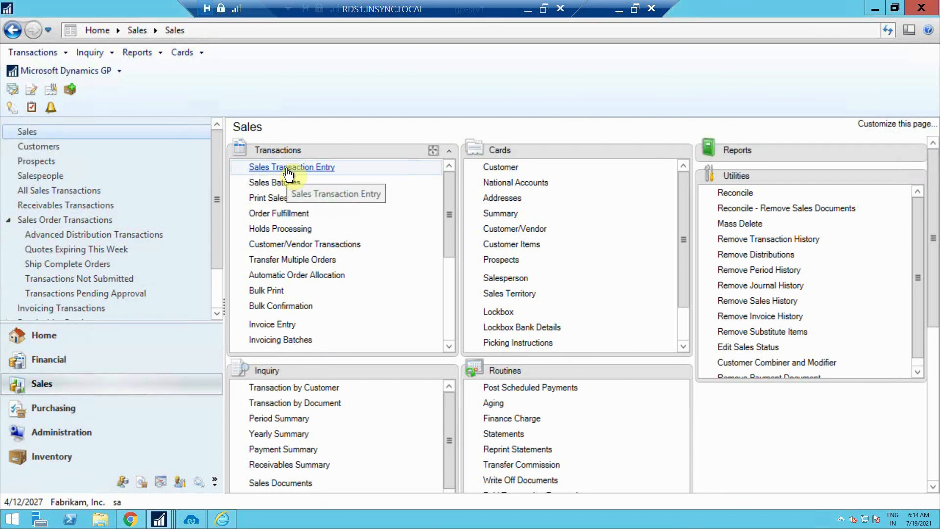
pyautogui.click(289, 167)
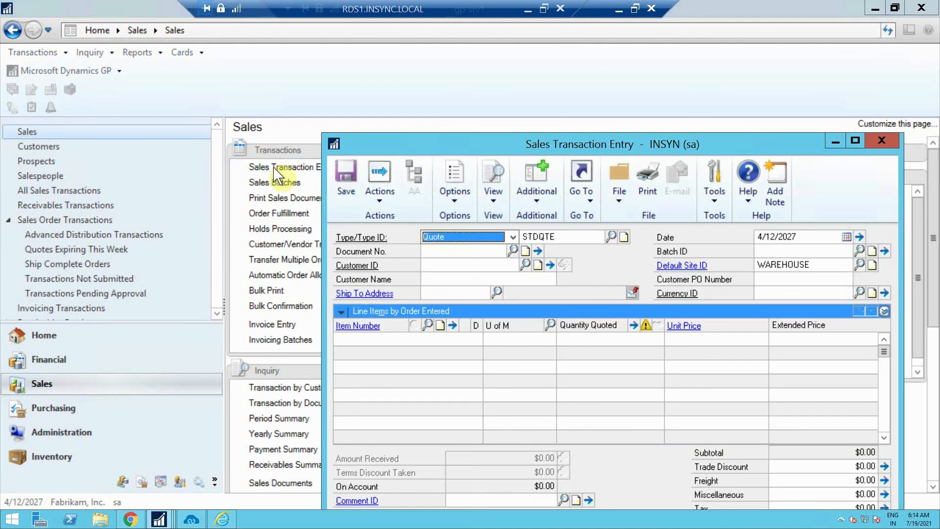
# Set the transaction type to Order (STDORD) and open the Search Sales Transactions window
pyautogui.click(511, 237)
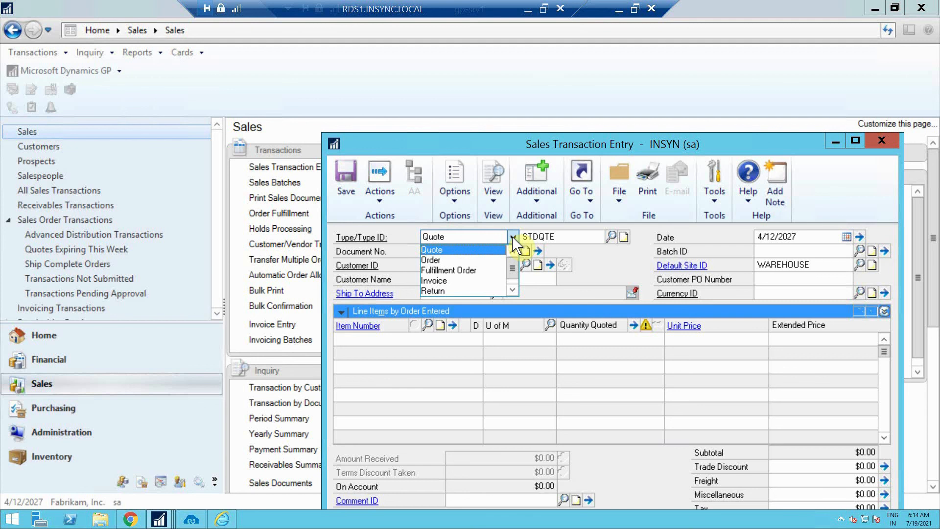
pyautogui.click(454, 259)
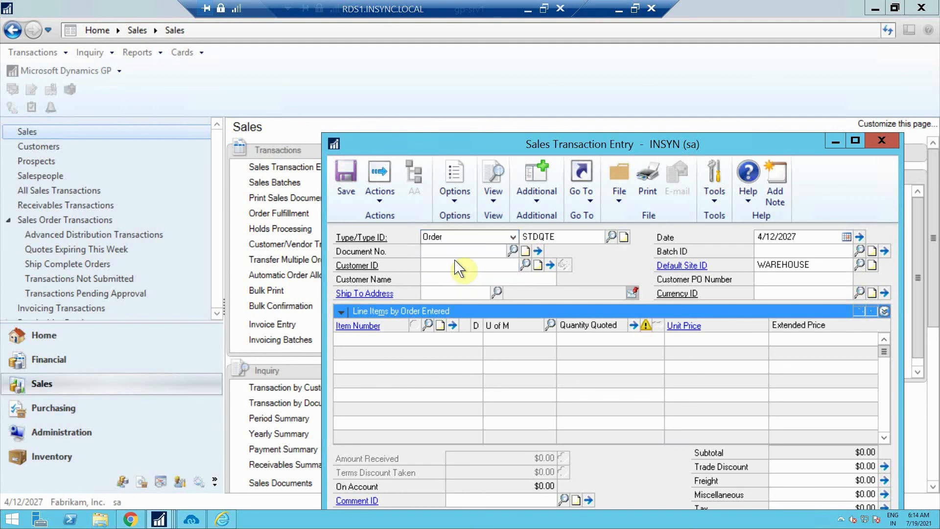
pyautogui.click(512, 251)
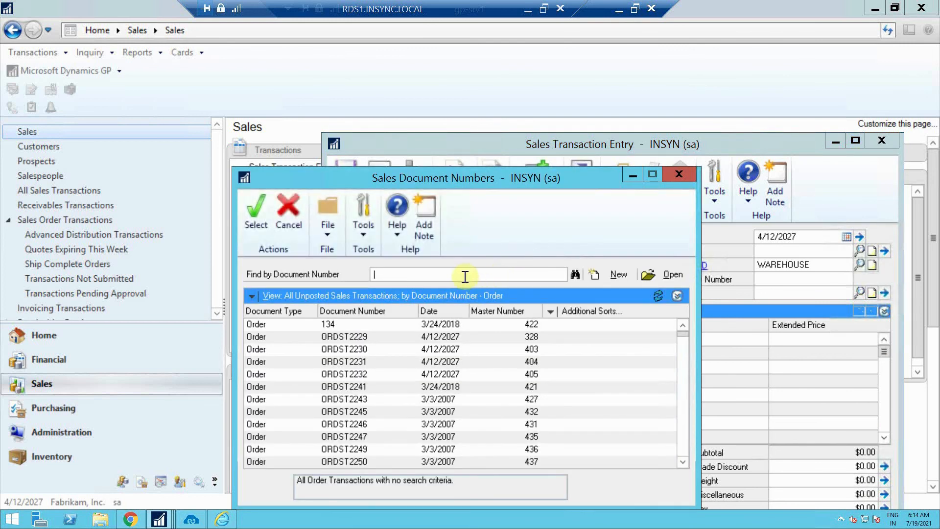
pyautogui.click(574, 274)
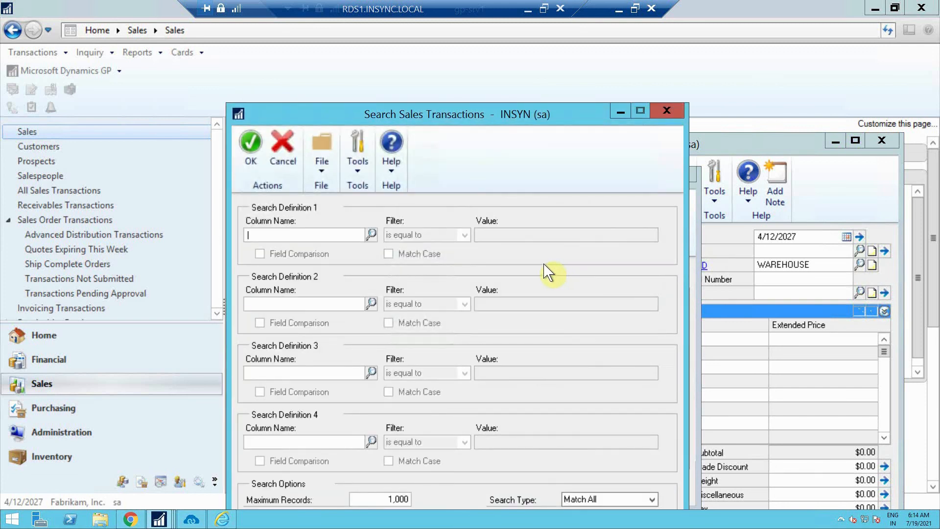
# Search sales transactions by the customer's name and load their 7/19/2021 synced order
pyautogui.click(371, 232)
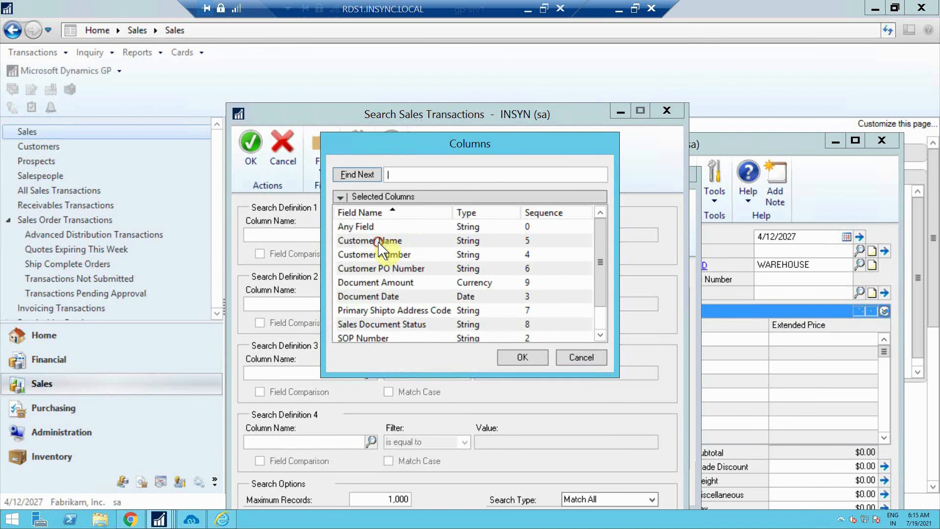
pyautogui.click(378, 241)
pyautogui.click(522, 357)
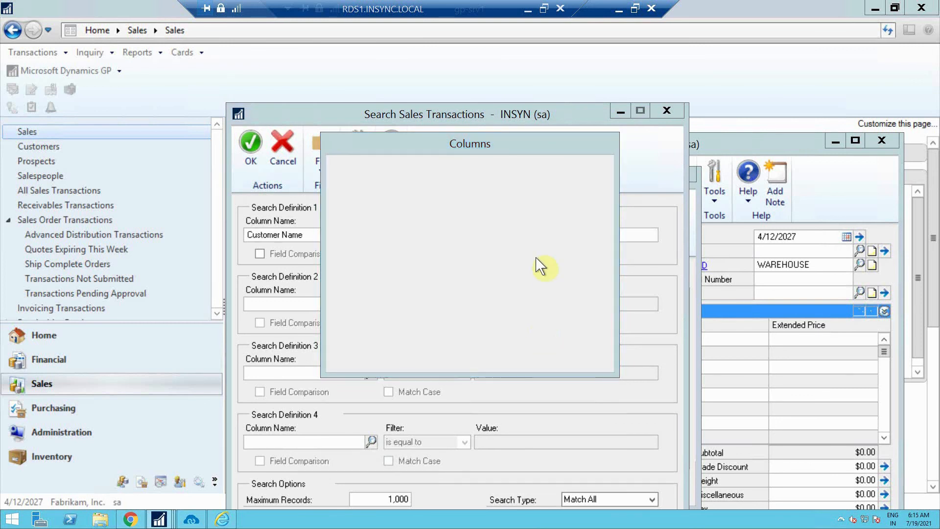
pyautogui.click(554, 235)
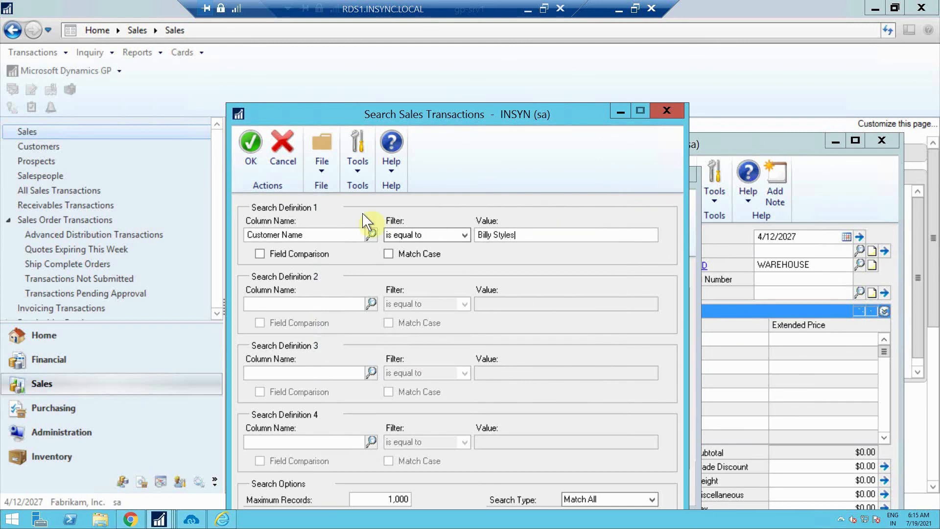
pyautogui.click(253, 153)
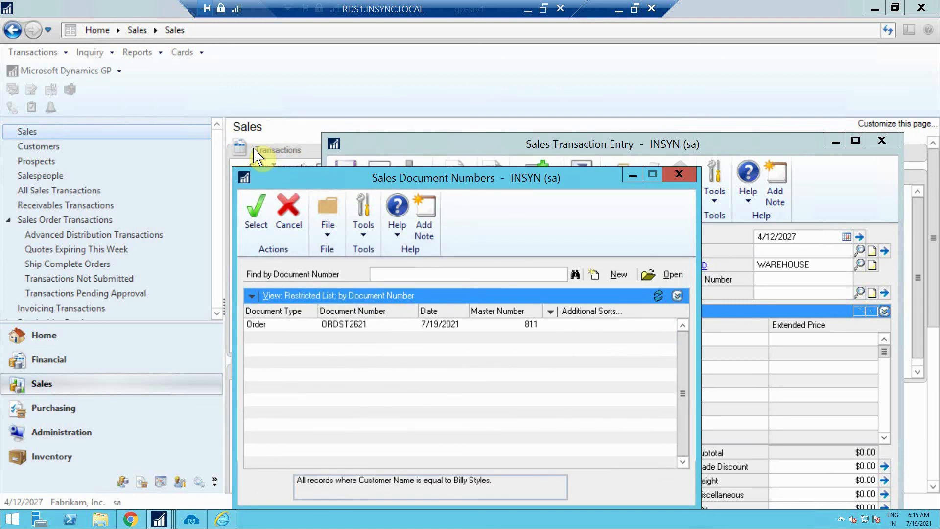
pyautogui.click(333, 324)
pyautogui.click(258, 210)
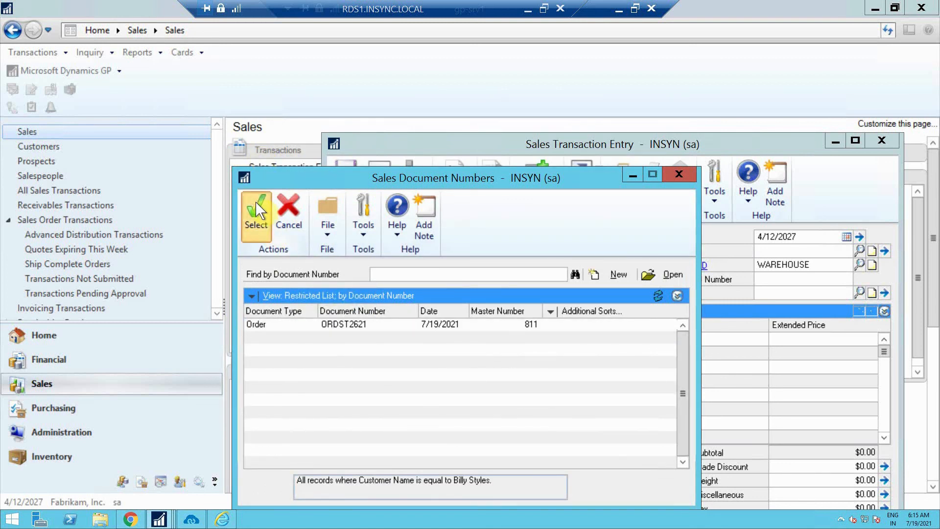